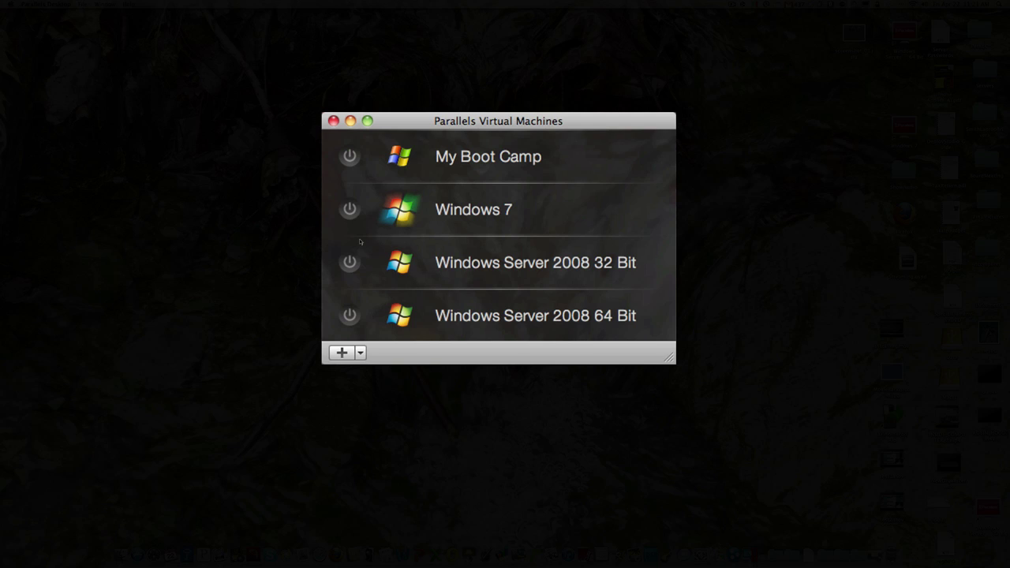
# Nudge the Parallels Virtual Machines window into place.
pyautogui.moveTo(489, 126); pyautogui.dragTo(487, 122)
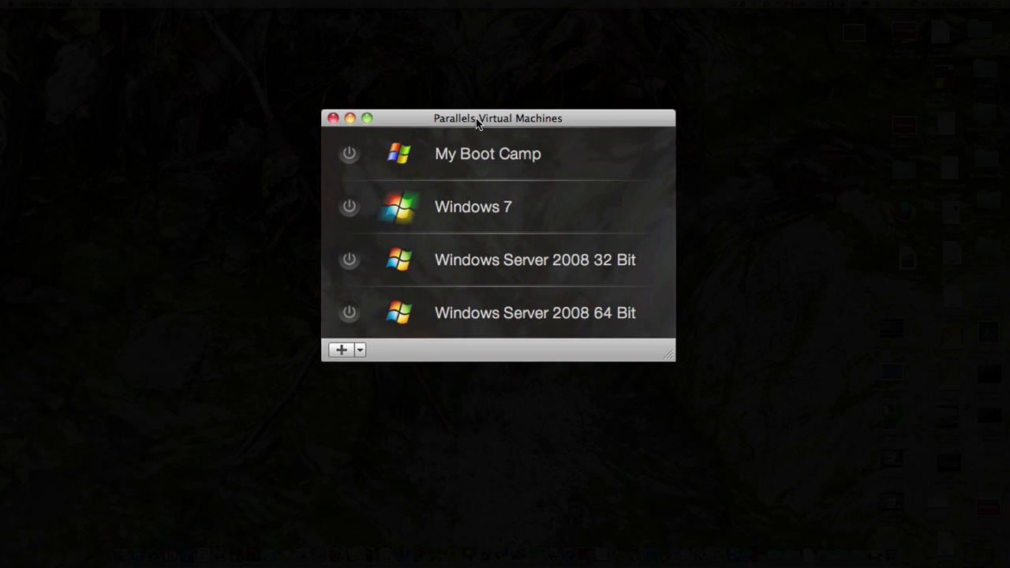
pyautogui.moveTo(476, 120); pyautogui.dragTo(477, 122)
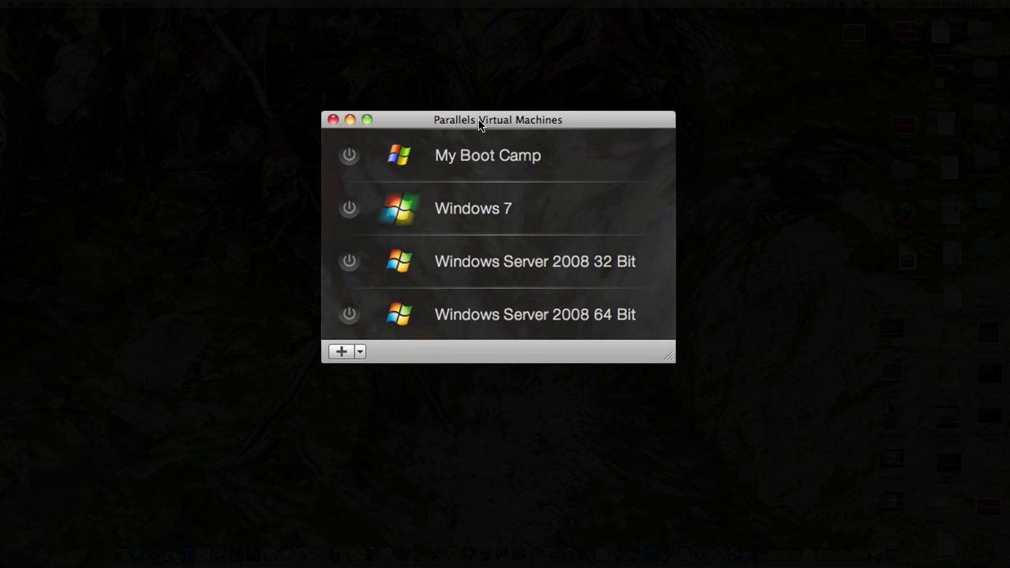
# Start a new virtual machine and choose an image file as the installation source.
pyautogui.click(340, 351)
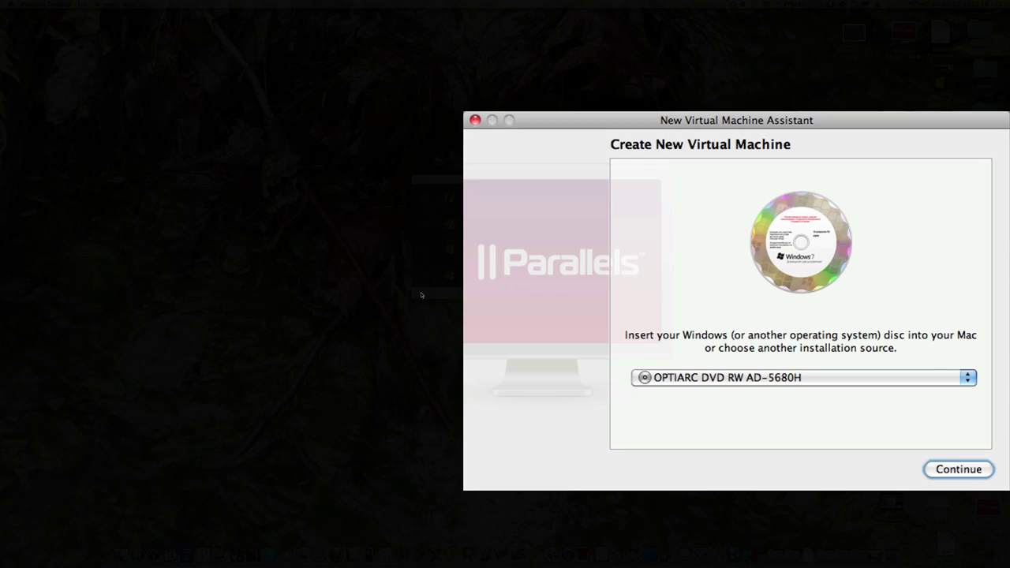
pyautogui.moveTo(556, 124); pyautogui.dragTo(304, 28)
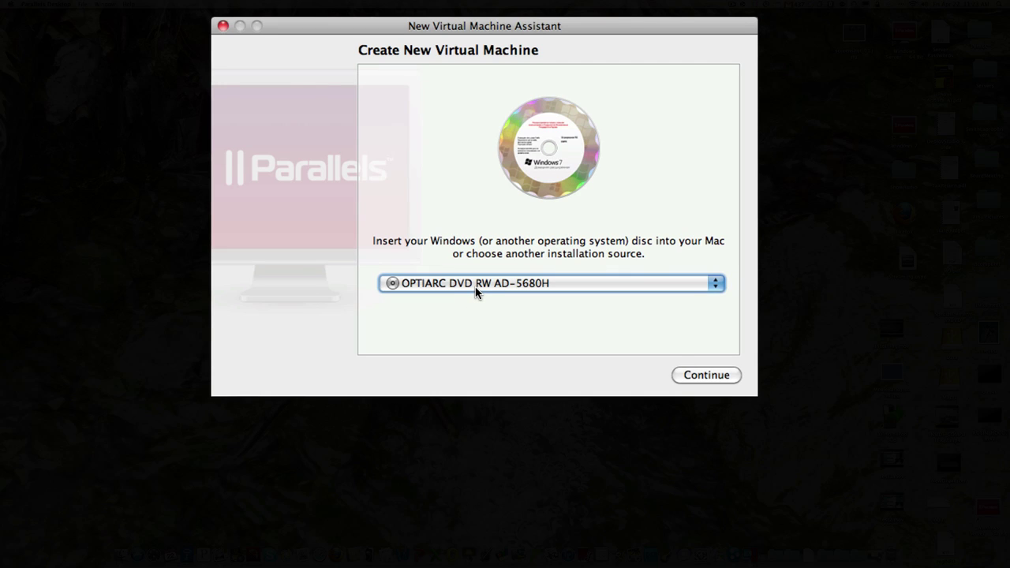
pyautogui.click(714, 286)
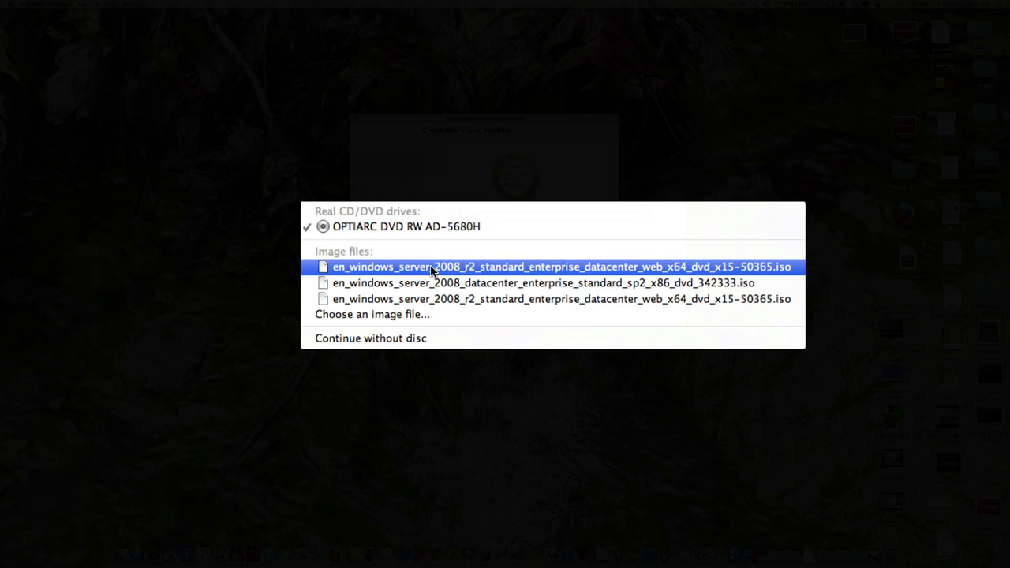
pyautogui.click(365, 315)
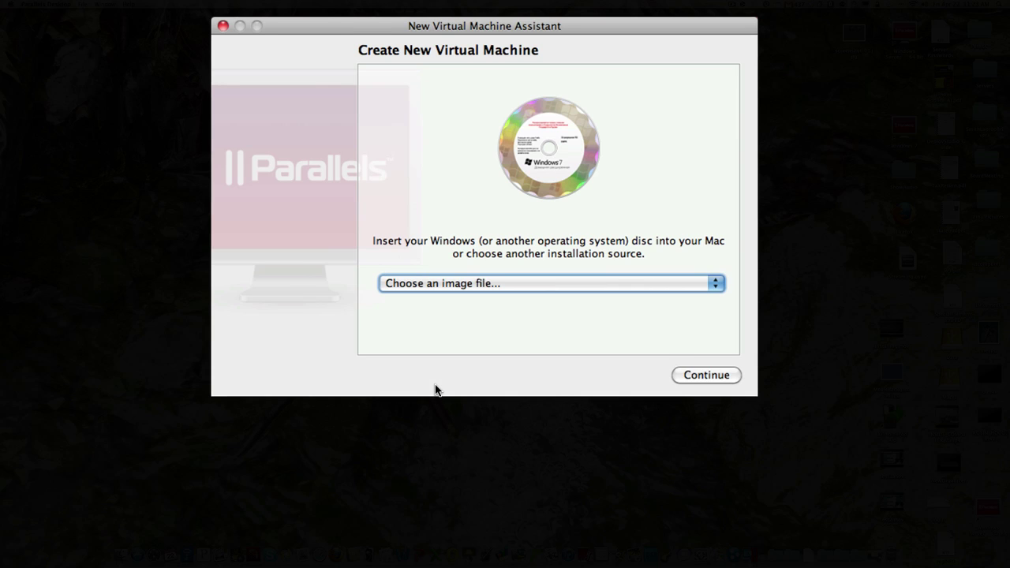
# Browse to Windows Software > Ubuntu10.10 and open ubuntu-10.10-desktop-i386.iso.
pyautogui.moveTo(413, 23); pyautogui.dragTo(374, 53)
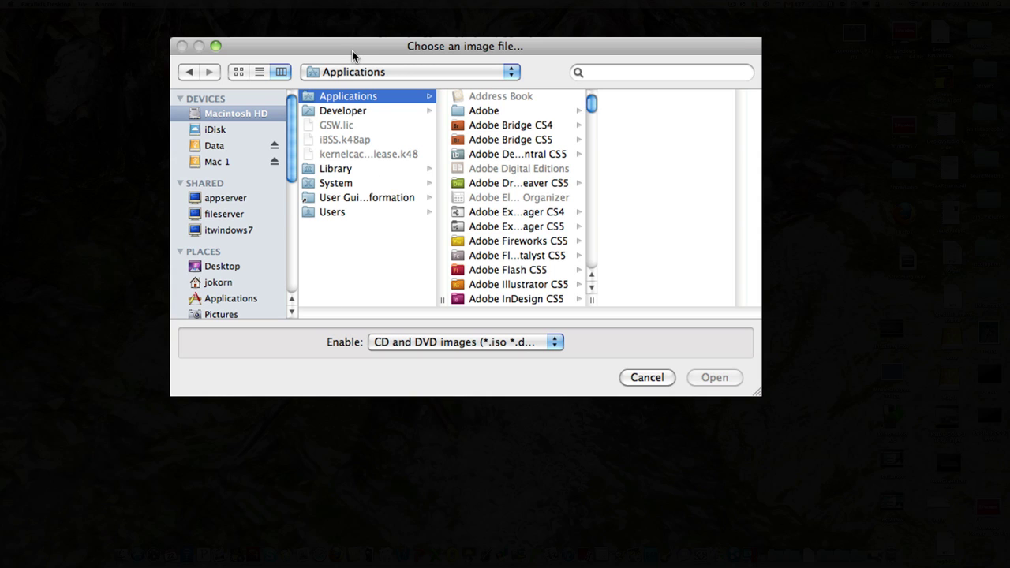
pyautogui.moveTo(353, 55); pyautogui.dragTo(372, 56)
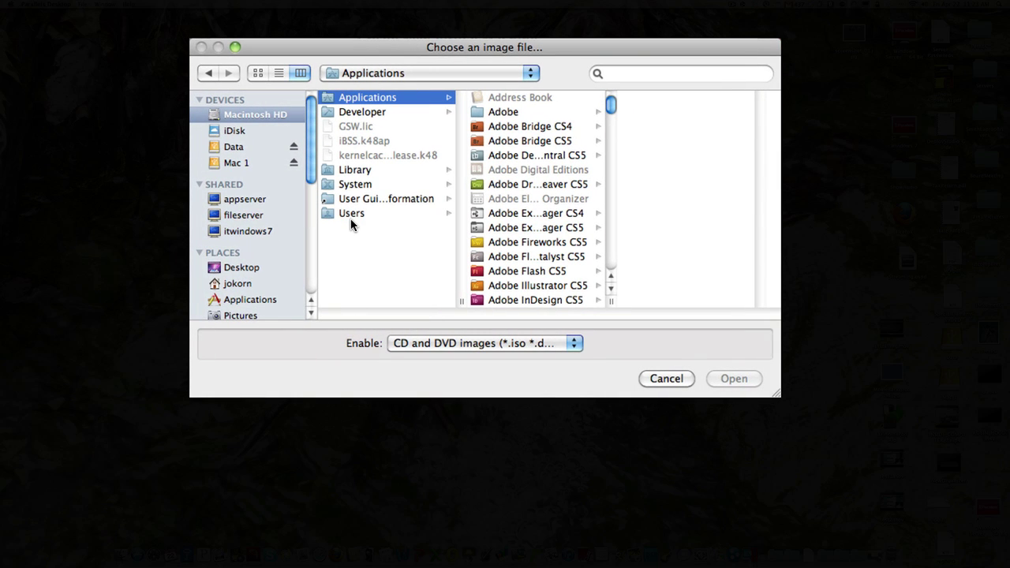
pyautogui.click(239, 284)
pyautogui.scroll(-5, 356, 281)
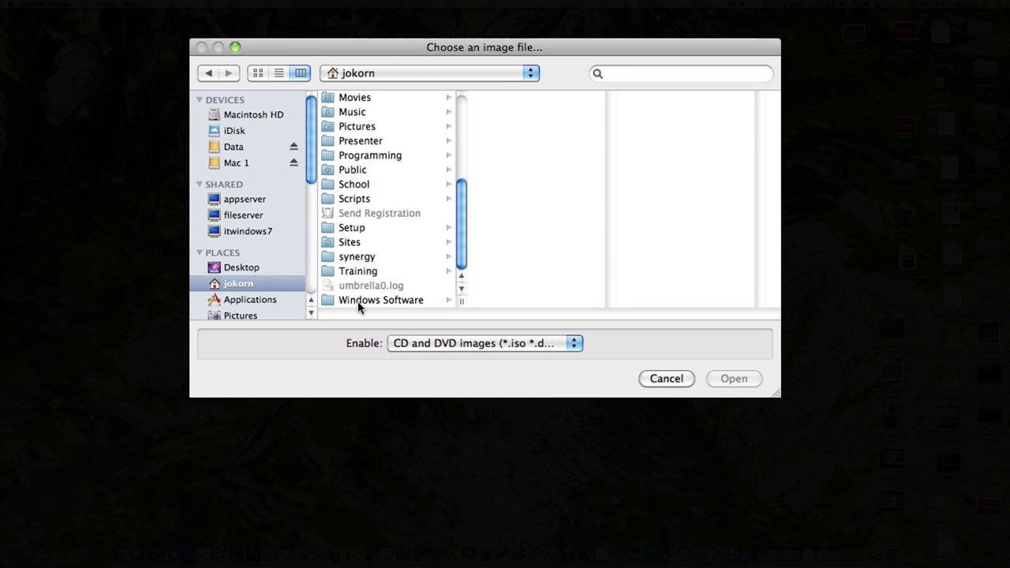
pyautogui.click(359, 303)
pyautogui.click(525, 184)
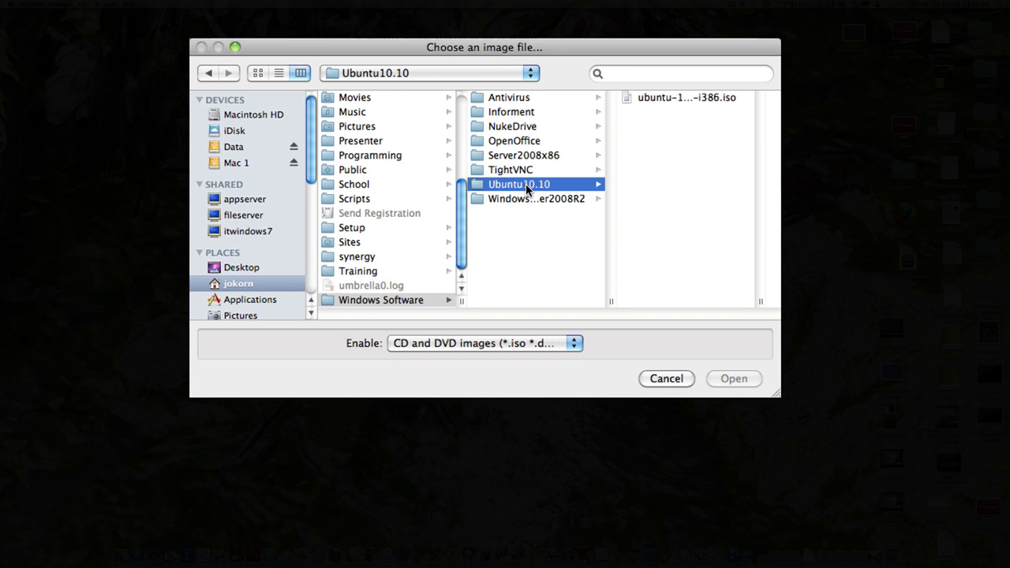
pyautogui.click(657, 98)
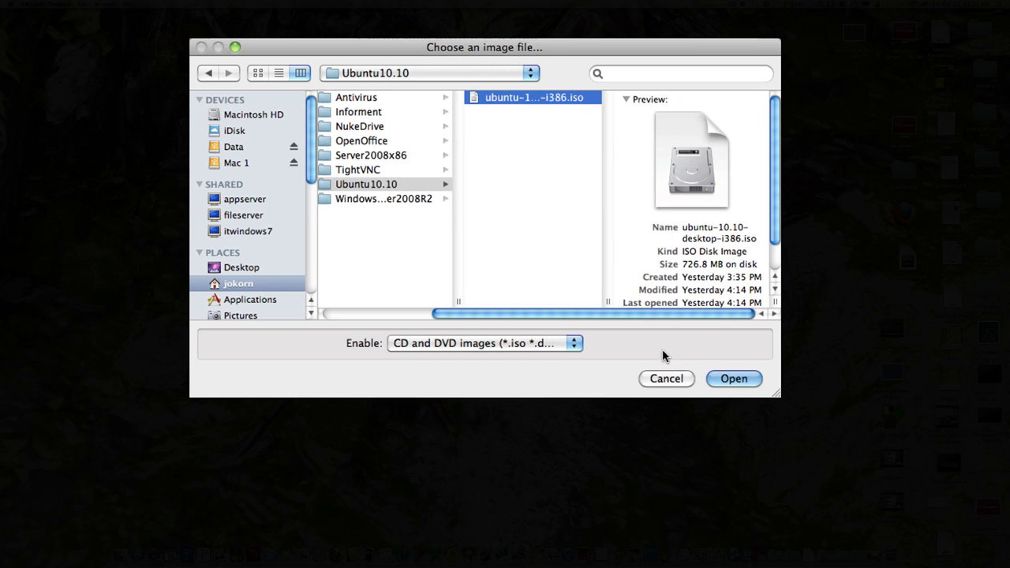
pyautogui.click(716, 379)
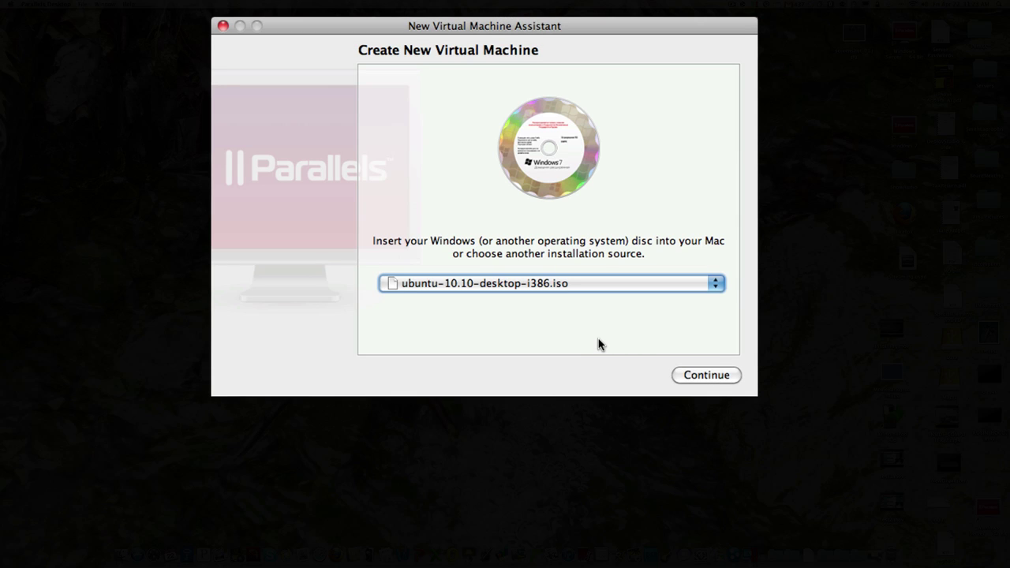
# Continue to the Linux user page, then enter and verify the account password.
pyautogui.click(704, 376)
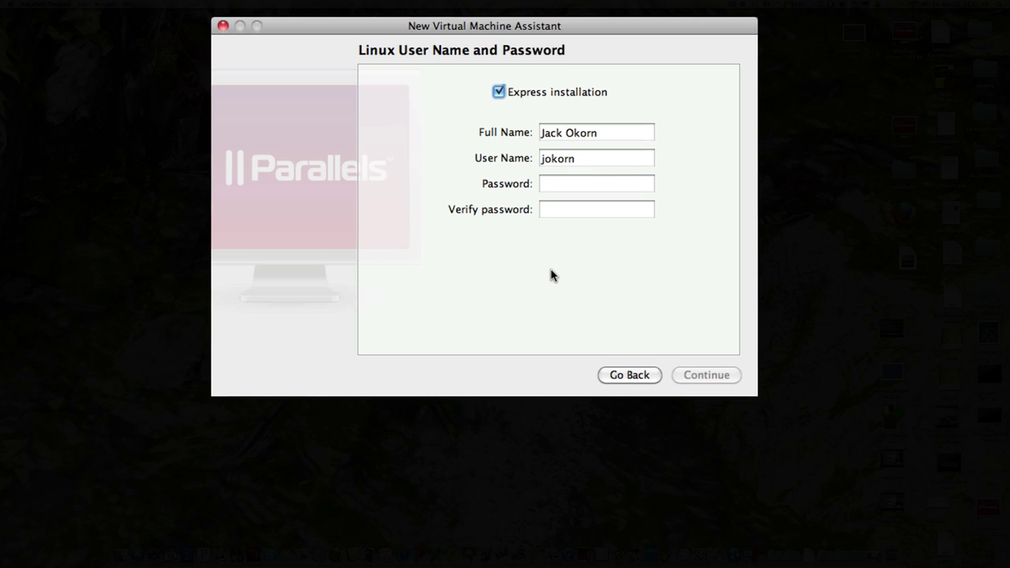
pyautogui.click(558, 189)
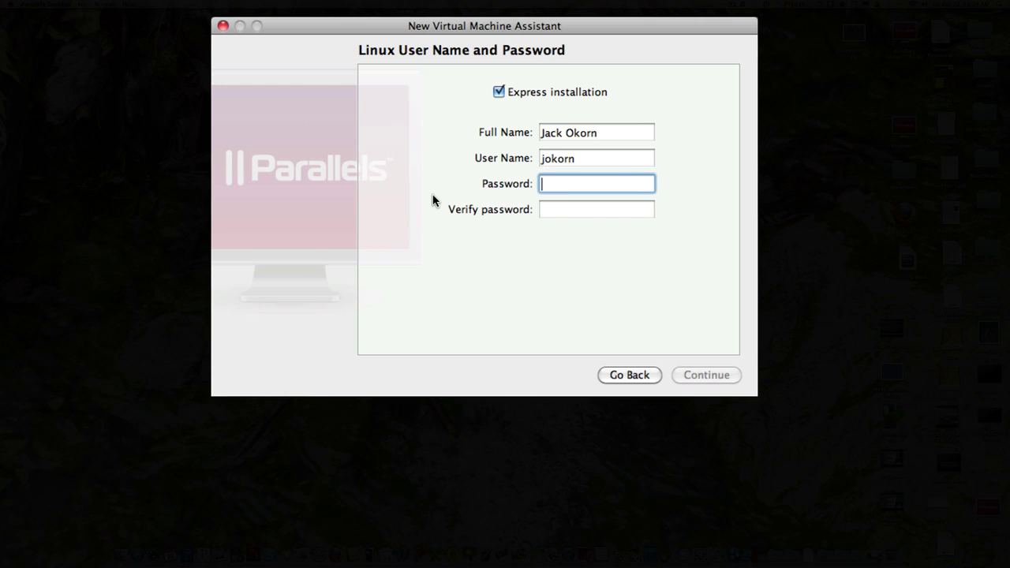
pyautogui.write('••••••••')
pyautogui.press('Tab')
pyautogui.write('••••••••')
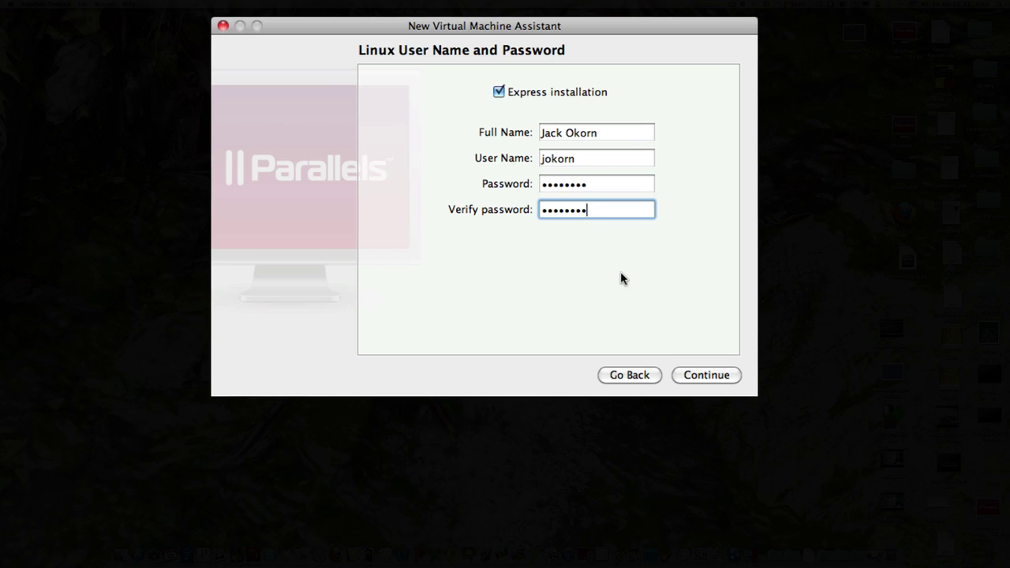
# Rename the VM 'Ubuntu Linux 10.10', tick Customize settings before installation, and create it.
pyautogui.click(690, 372)
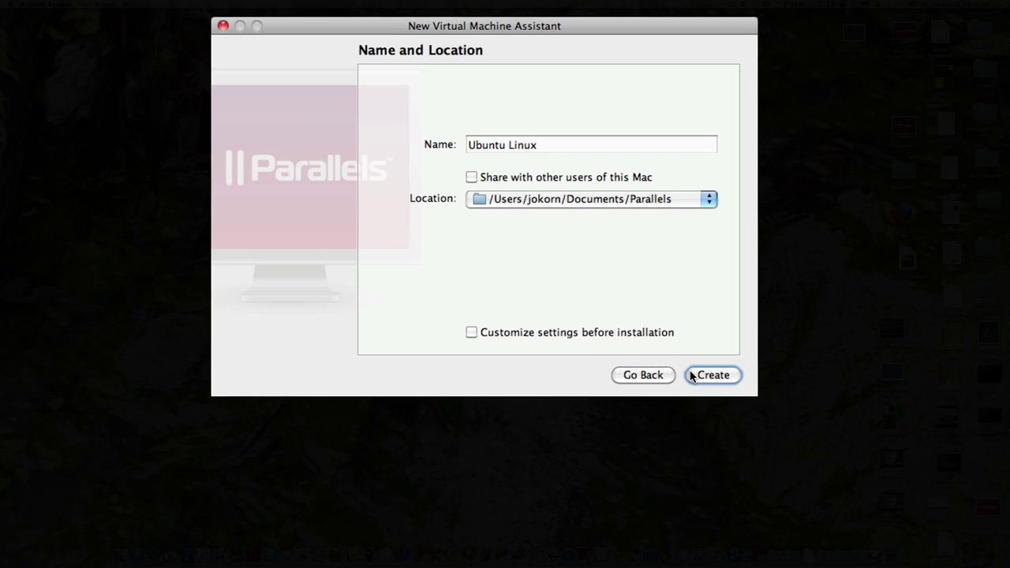
pyautogui.click(553, 148)
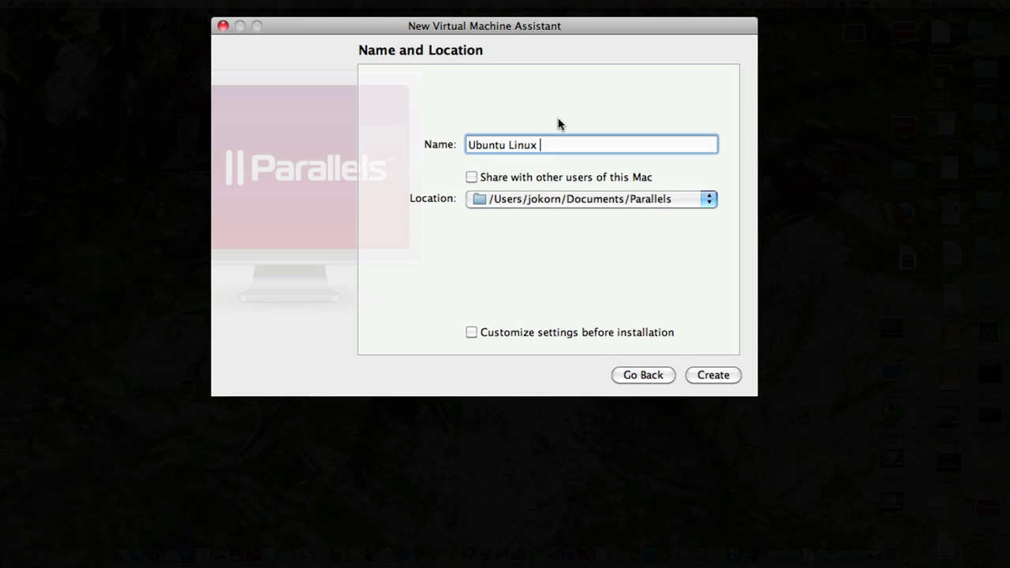
pyautogui.write('10.10')
pyautogui.click(471, 333)
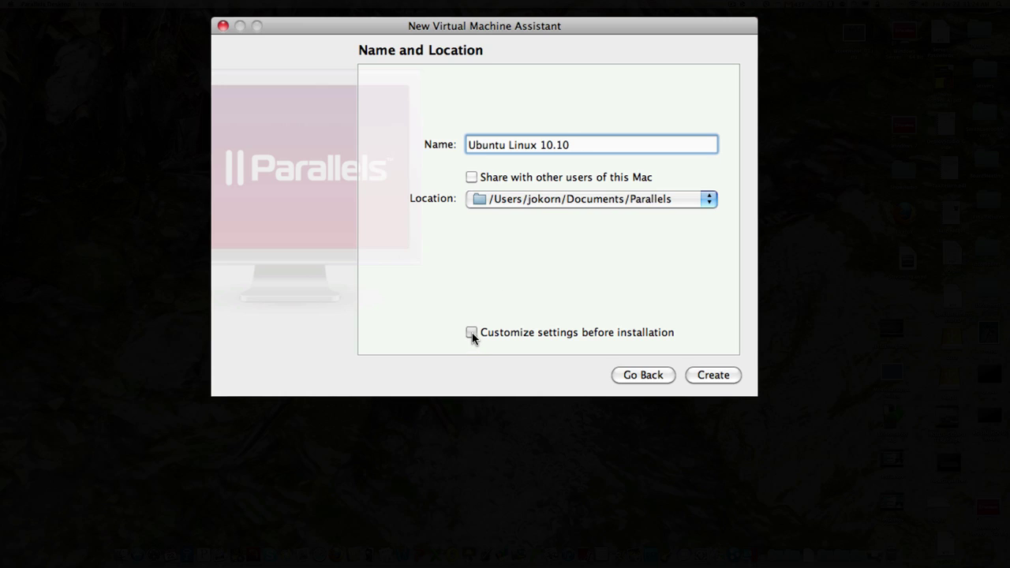
pyautogui.click(711, 377)
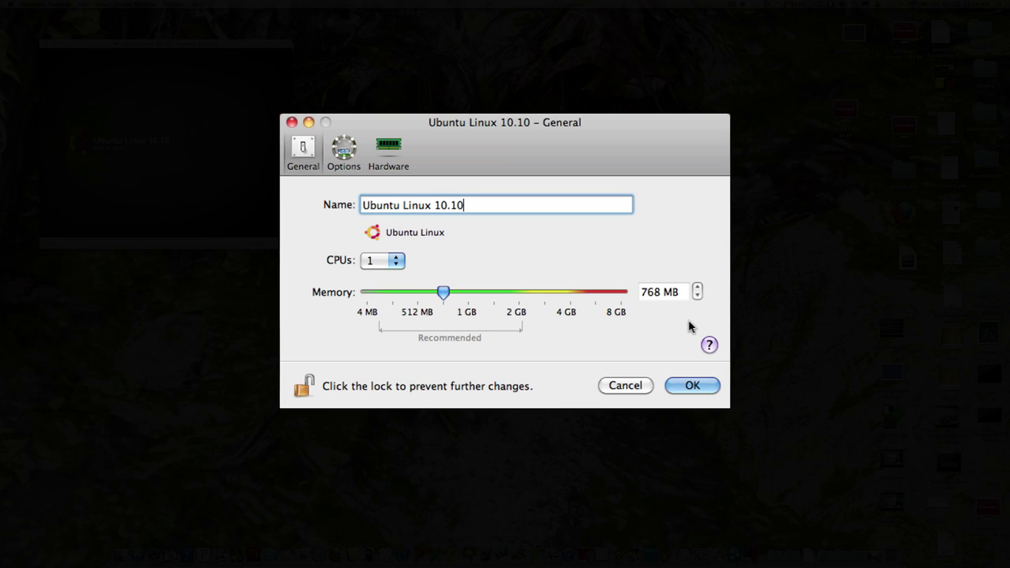
# Raise the Ubuntu VM's memory from 768 MB to 1024 MB, then show its Hardware settings.
pyautogui.press('Return')
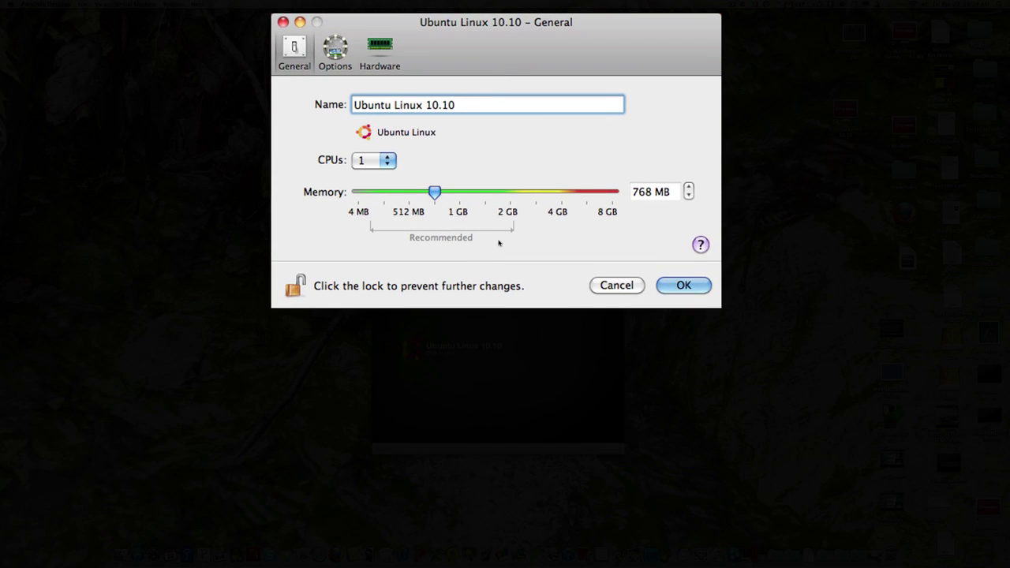
pyautogui.press('Return')
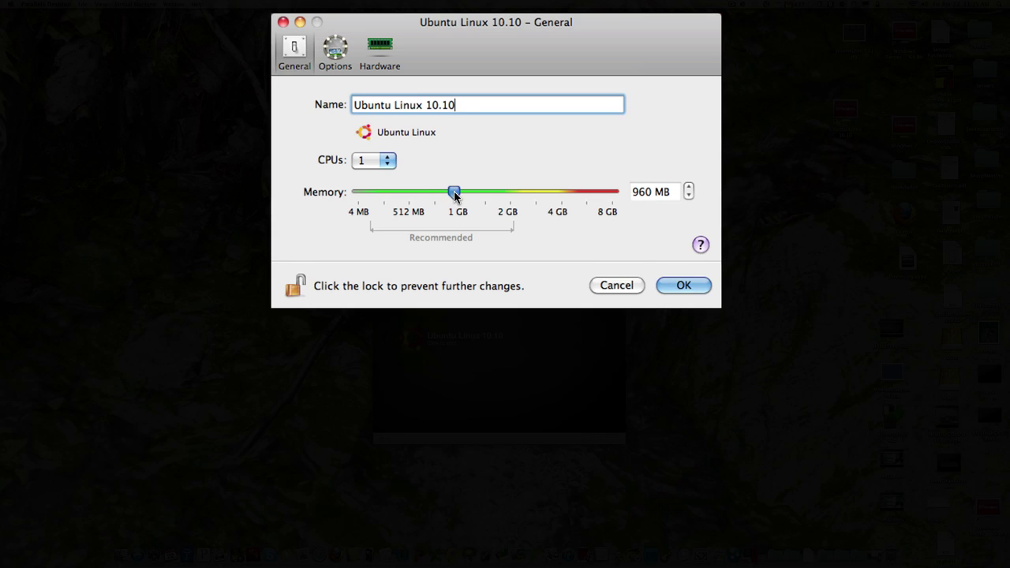
pyautogui.moveTo(453, 195); pyautogui.dragTo(460, 191)
pyautogui.click(335, 49)
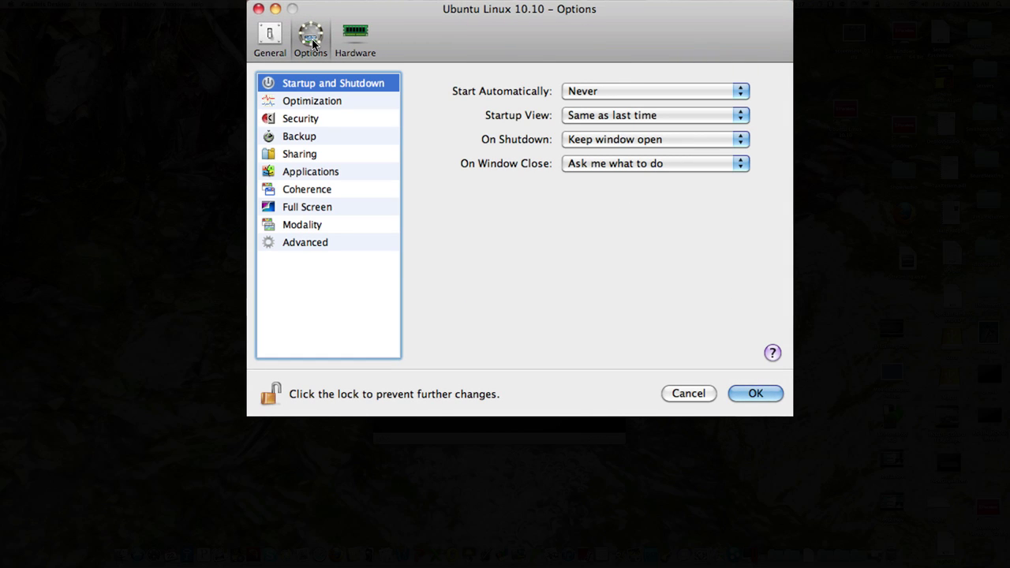
pyautogui.click(353, 38)
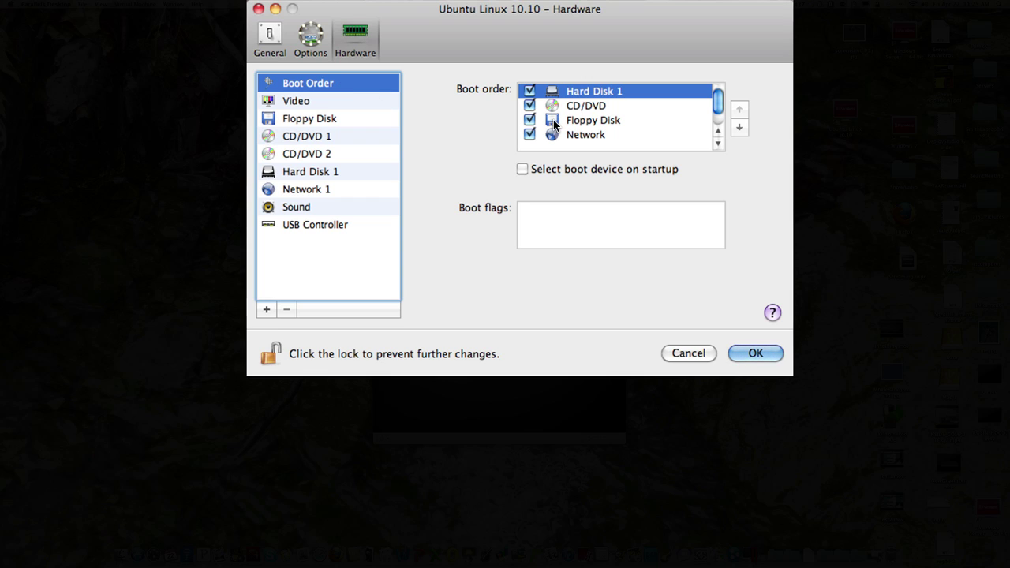
# Uncheck Floppy Disk in the boot order, keep Network 1 on Shared Network, and save.
pyautogui.click(530, 121)
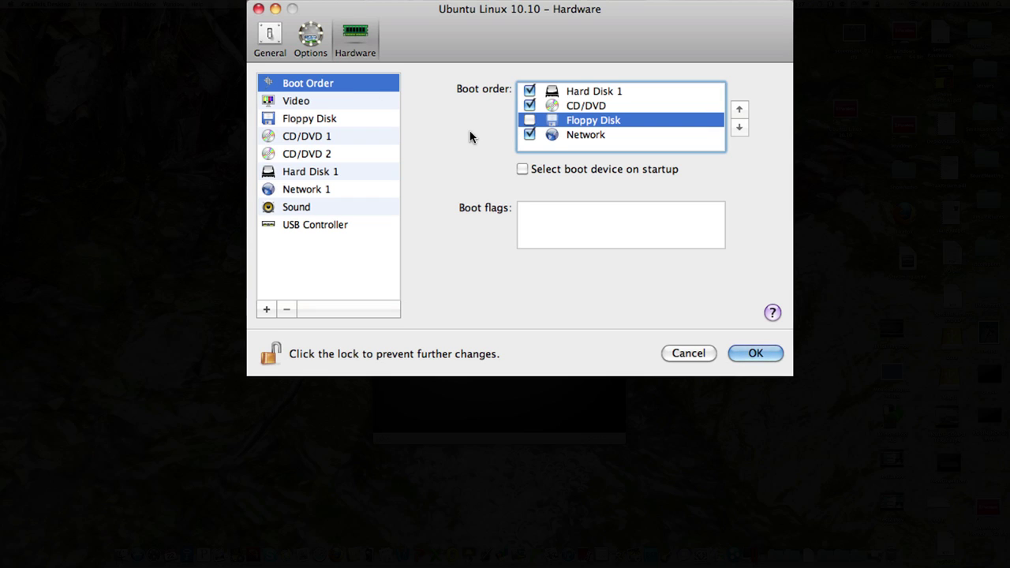
pyautogui.click(366, 121)
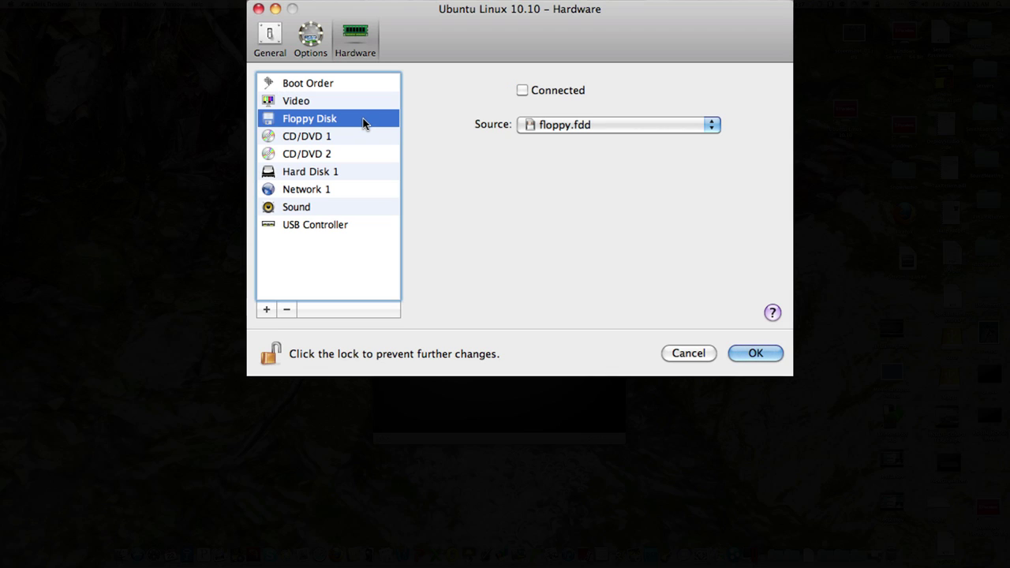
pyautogui.click(346, 101)
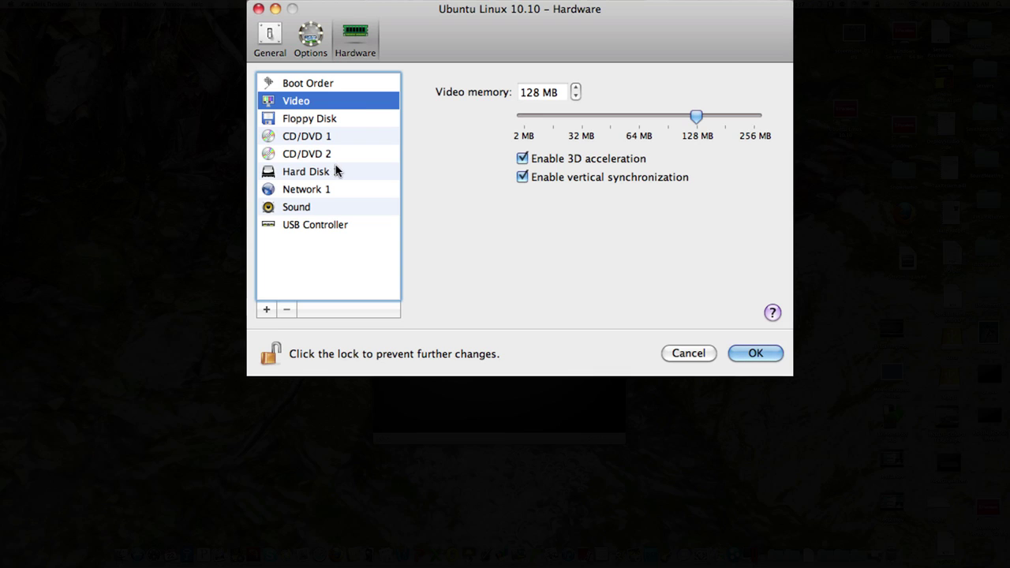
pyautogui.click(309, 187)
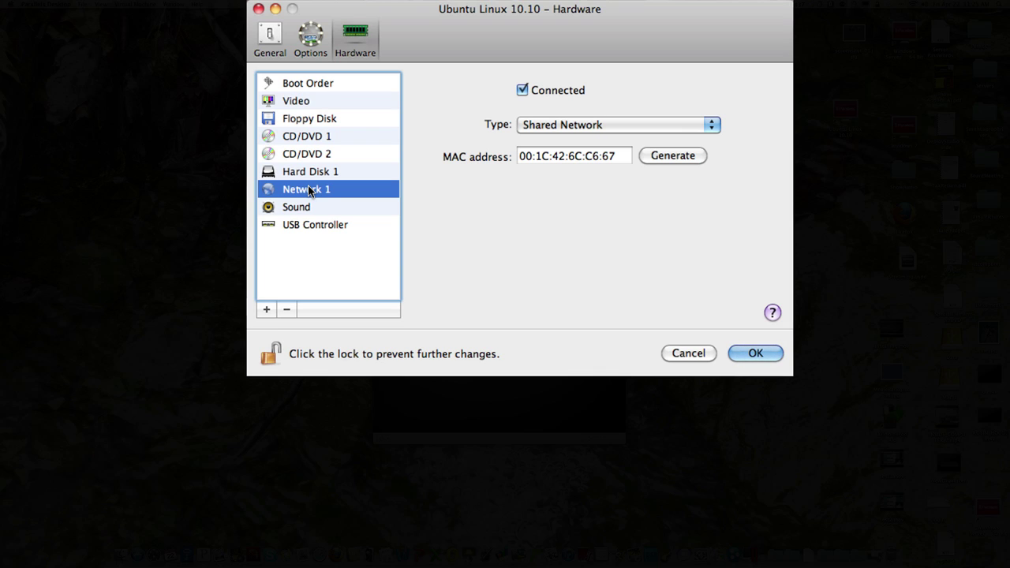
pyautogui.click(711, 127)
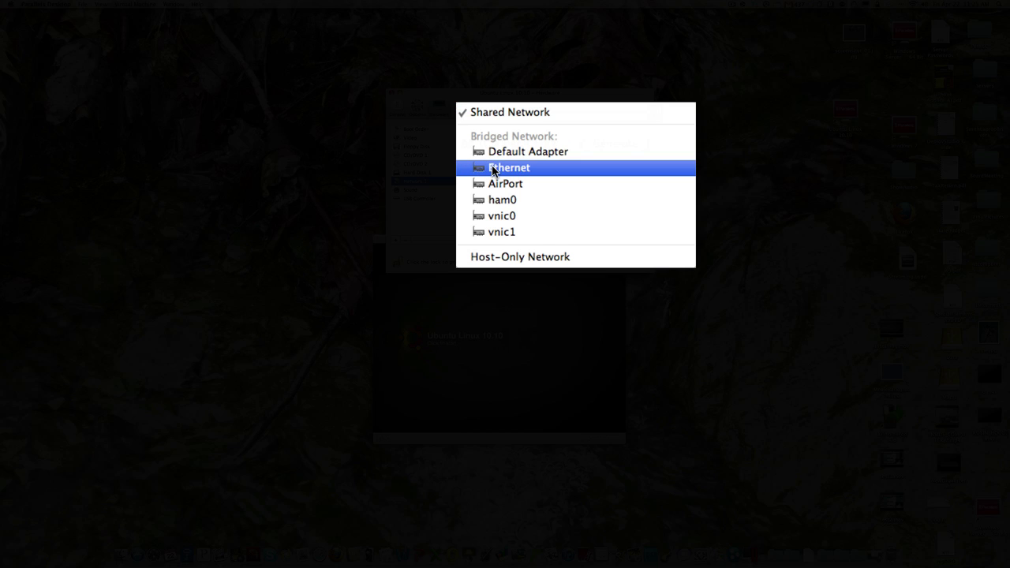
pyautogui.click(663, 98)
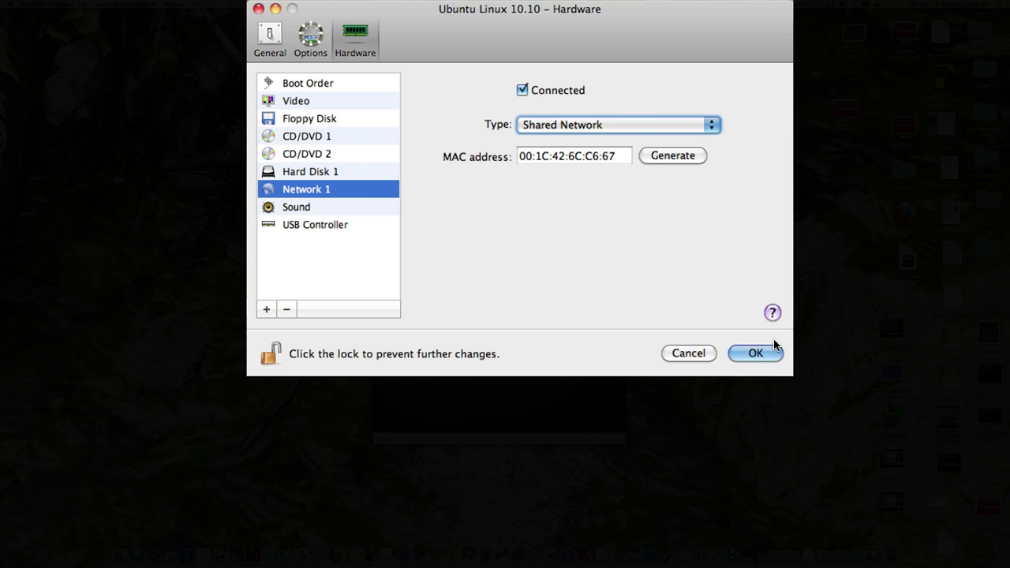
pyautogui.click(751, 355)
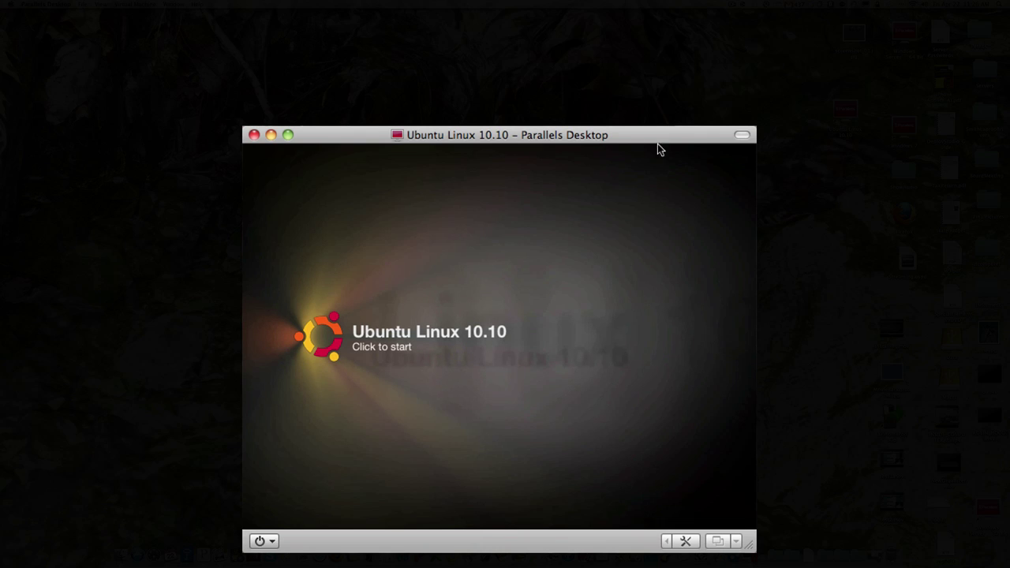
# Close the Virtual Machines list, move the Ubuntu window up, and boot the VM.
pyautogui.press('super+w')
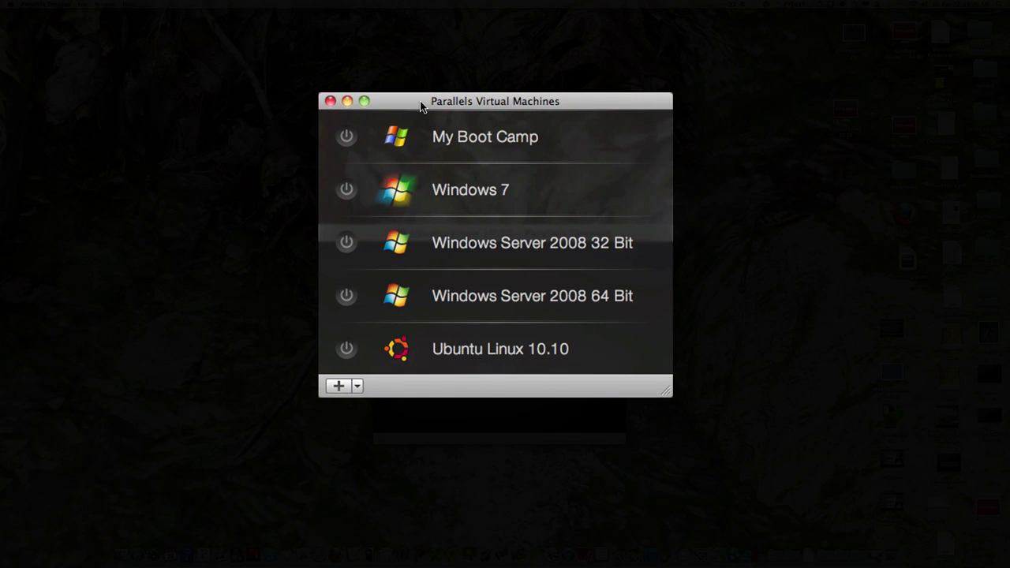
pyautogui.click(330, 103)
pyautogui.moveTo(444, 135); pyautogui.dragTo(439, 25)
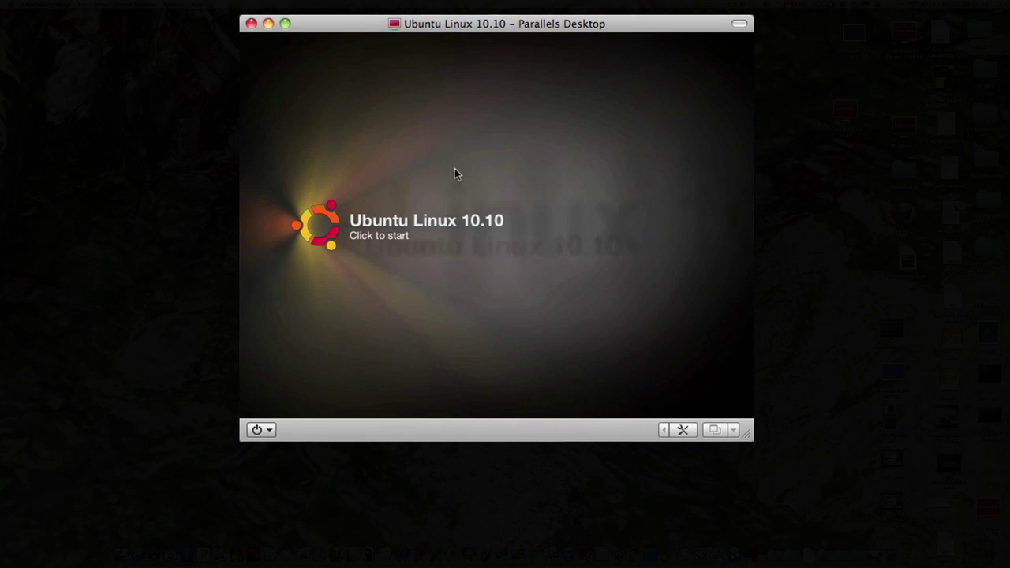
pyautogui.click(363, 232)
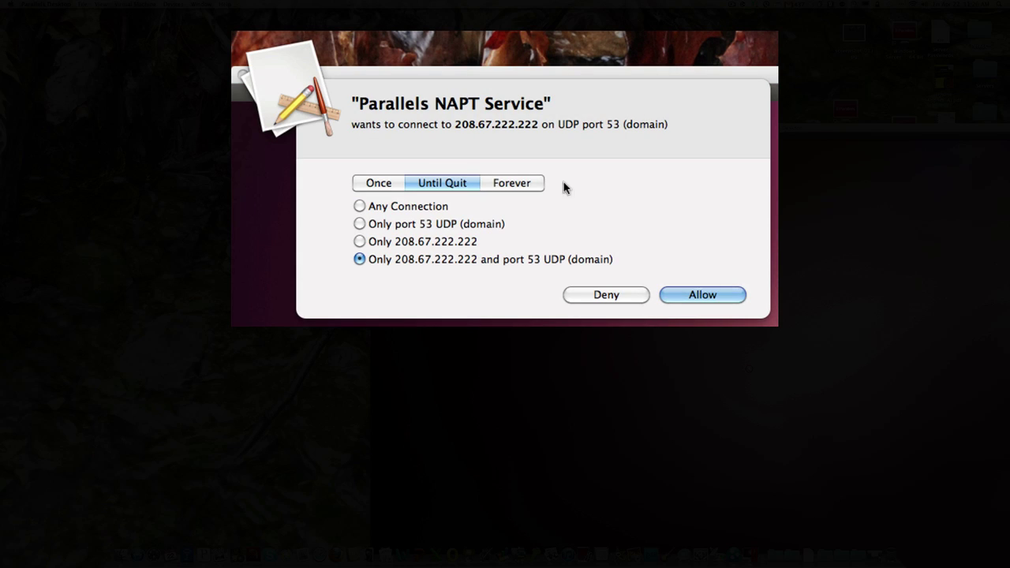
pyautogui.click(509, 183)
pyautogui.click(681, 292)
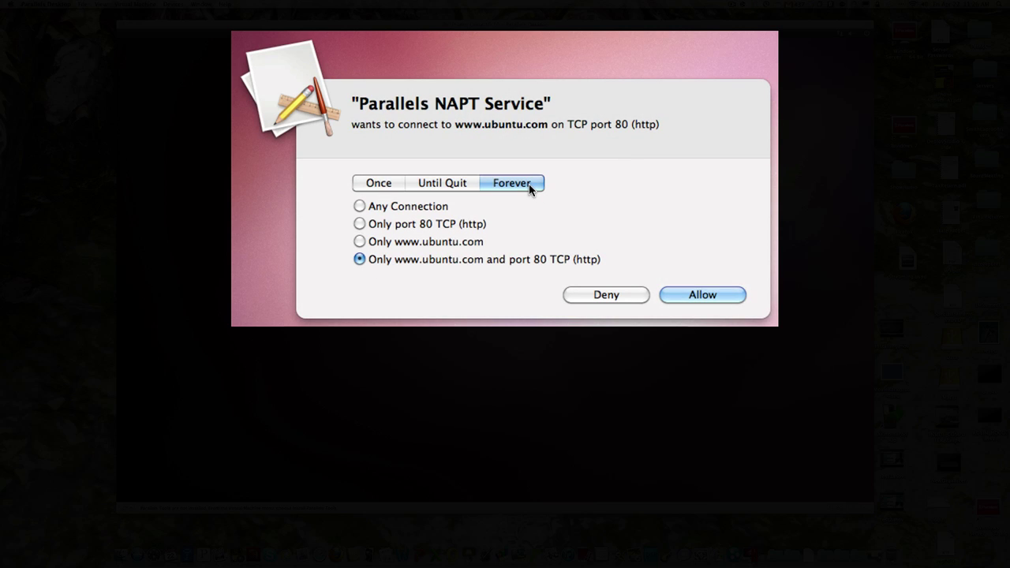
pyautogui.click(710, 294)
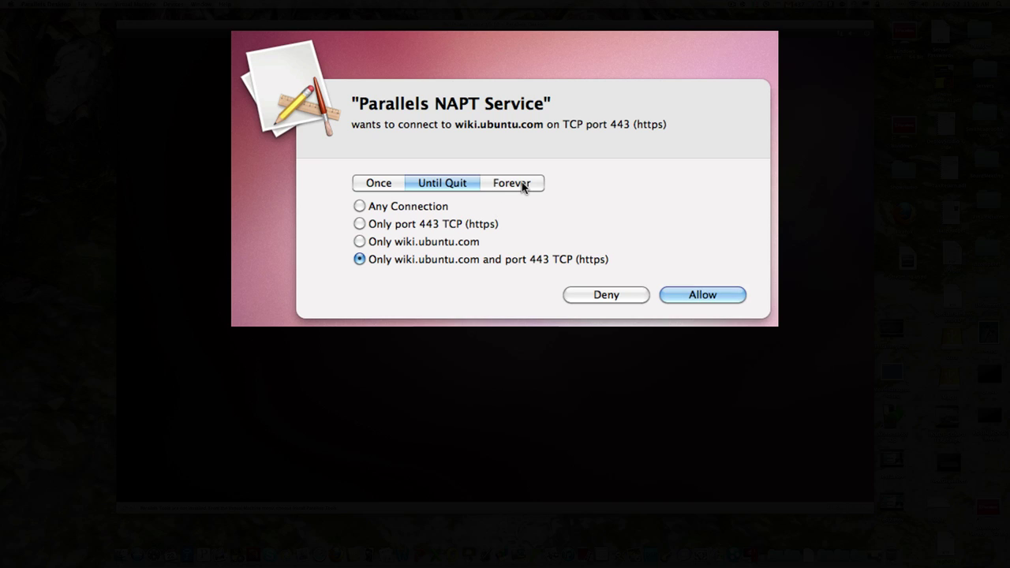
pyautogui.click(523, 186)
pyautogui.click(704, 295)
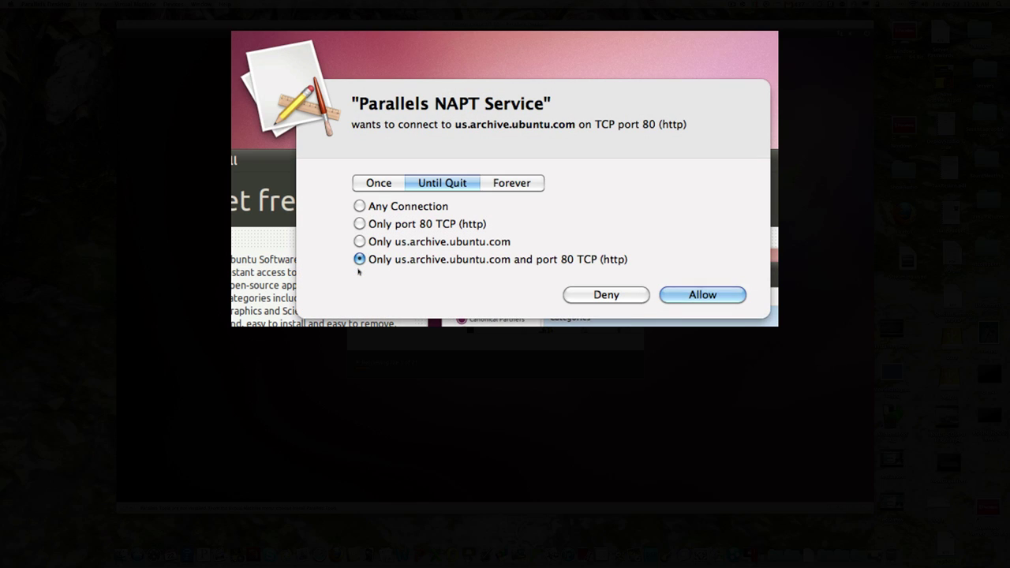
# Allow us.archive.ubuntu.com and extras.ubuntu.com forever on port 80.
pyautogui.click(509, 185)
pyautogui.click(699, 294)
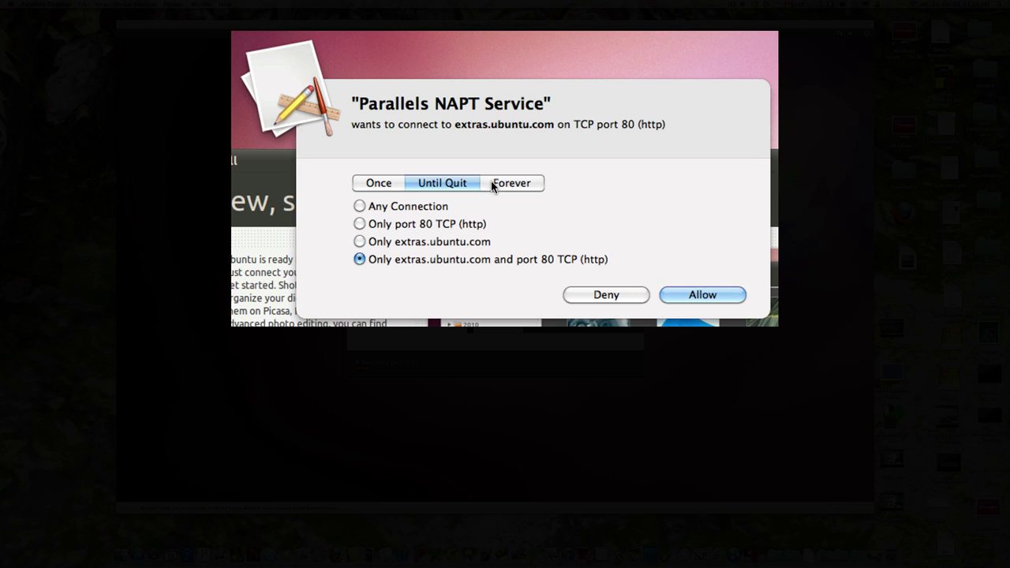
pyautogui.click(517, 186)
pyautogui.click(669, 293)
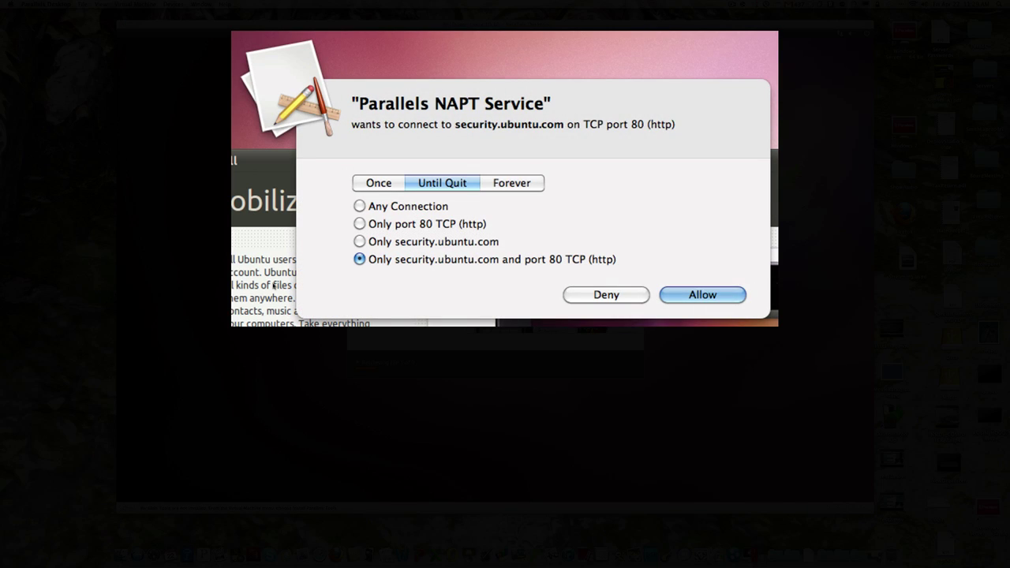
# Allow security.ubuntu.com forever on port 80 so the install can finish.
pyautogui.click(507, 185)
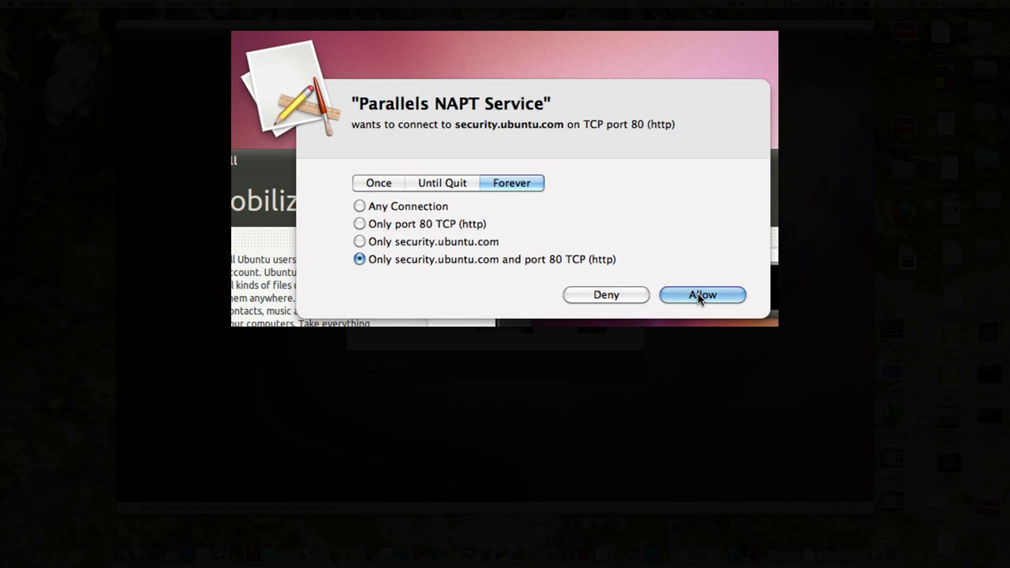
pyautogui.click(699, 295)
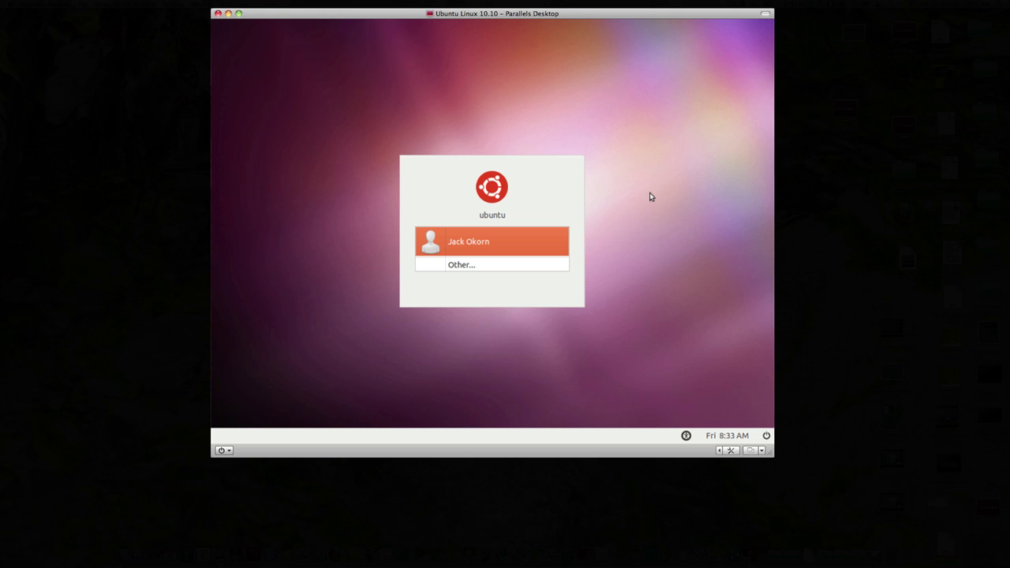
# Sign into the Ubuntu guest's user account with its password to reach the GNOME desktop.
pyautogui.click(477, 243)
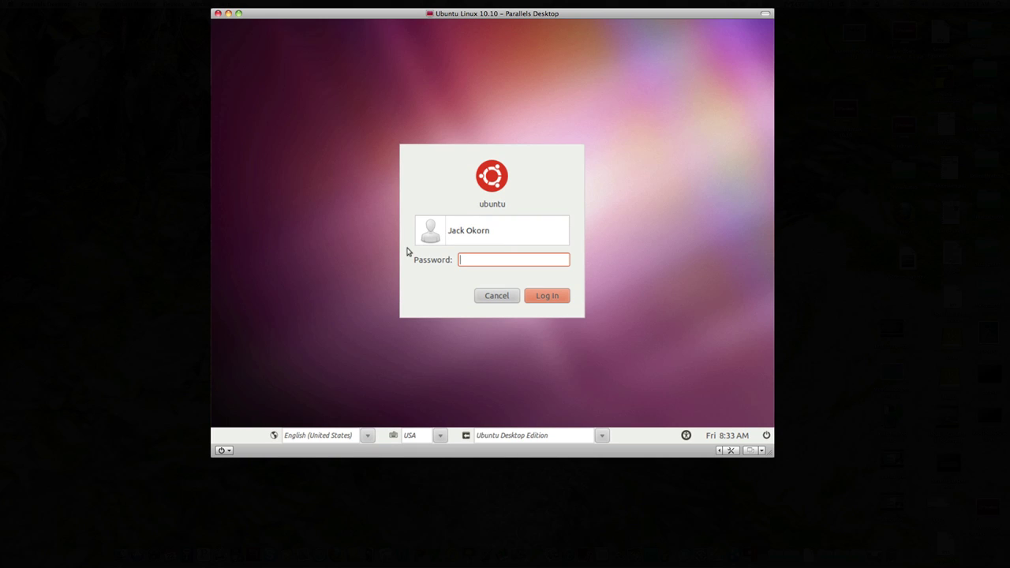
pyautogui.write('*****')
pyautogui.press('Return')
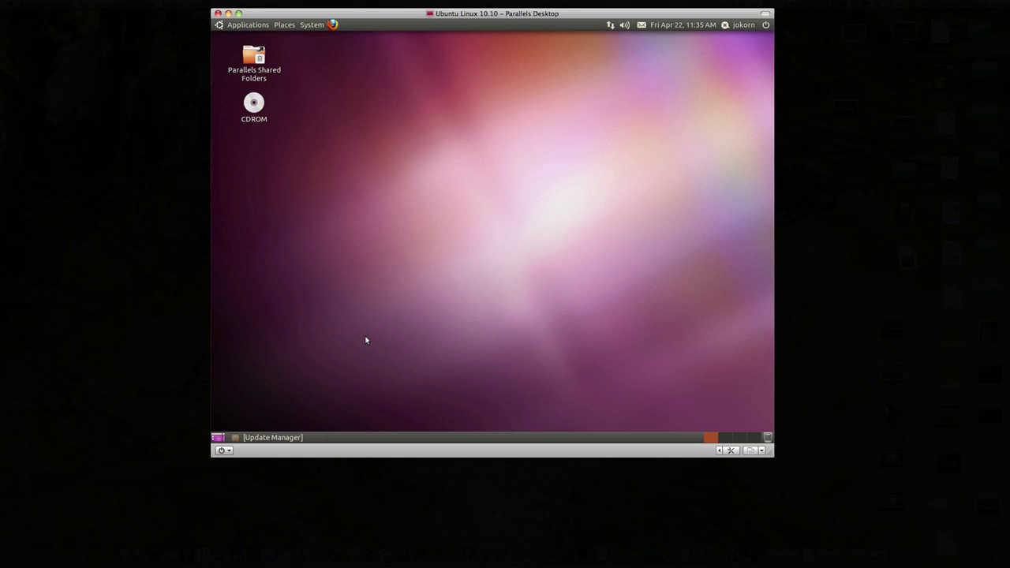
# Restore the minimized Update Manager with 315 updates from the taskbar and move it slightly higher.
pyautogui.click(268, 438)
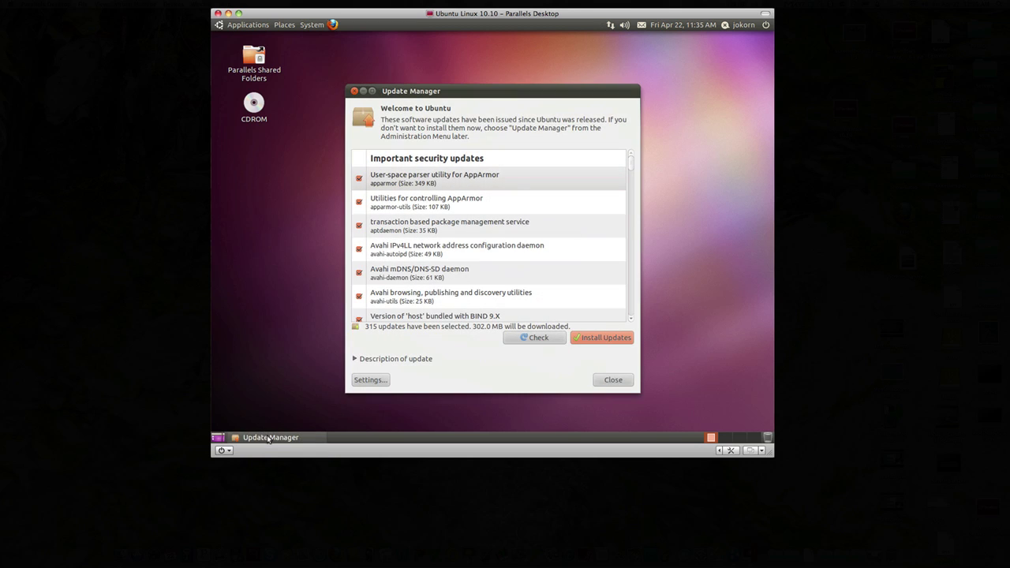
pyautogui.moveTo(418, 92); pyautogui.dragTo(417, 59)
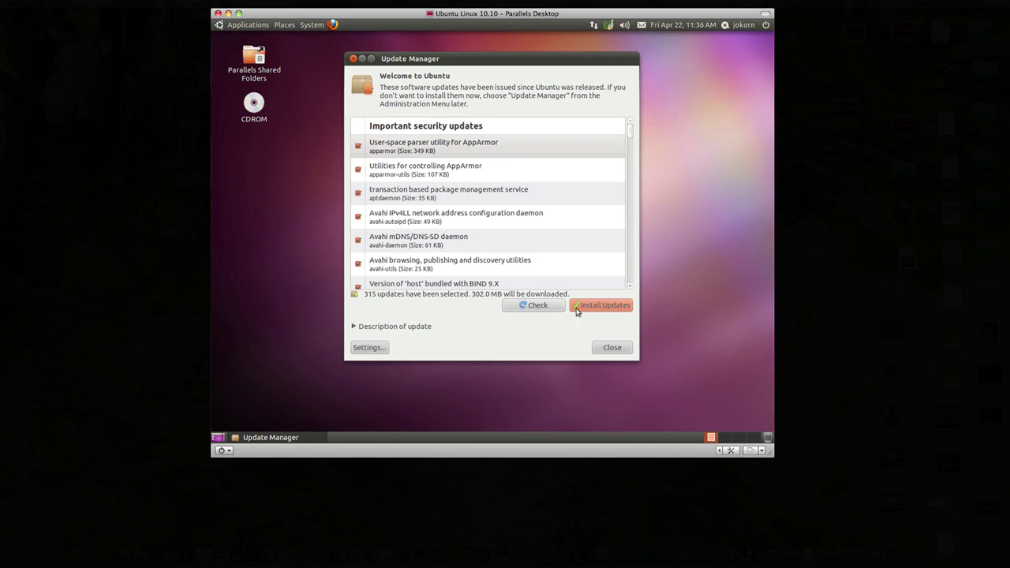
# Install the 315 selected updates, authenticating with the administrator password.
pyautogui.click(596, 308)
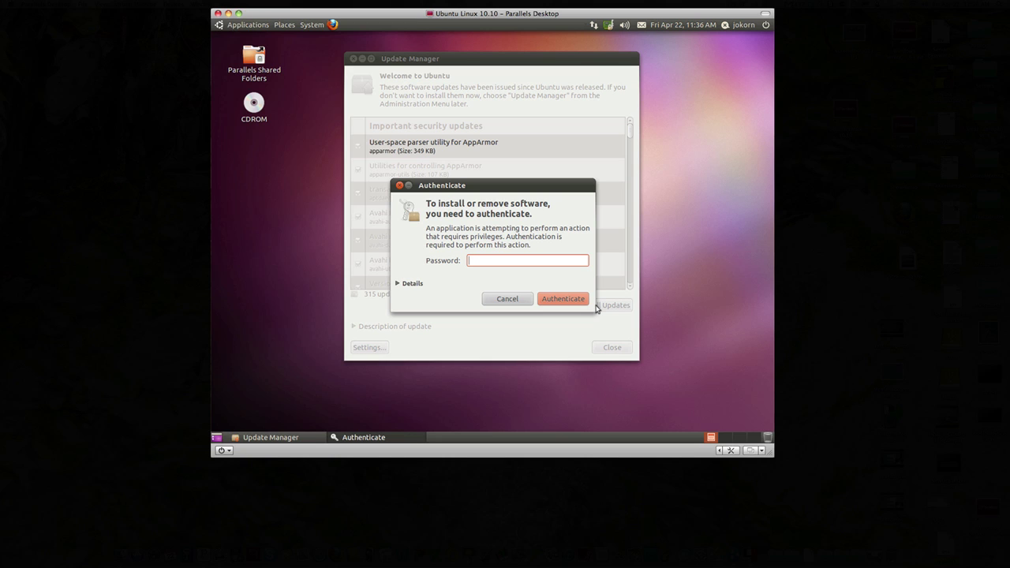
pyautogui.write('******')
pyautogui.press('Return')
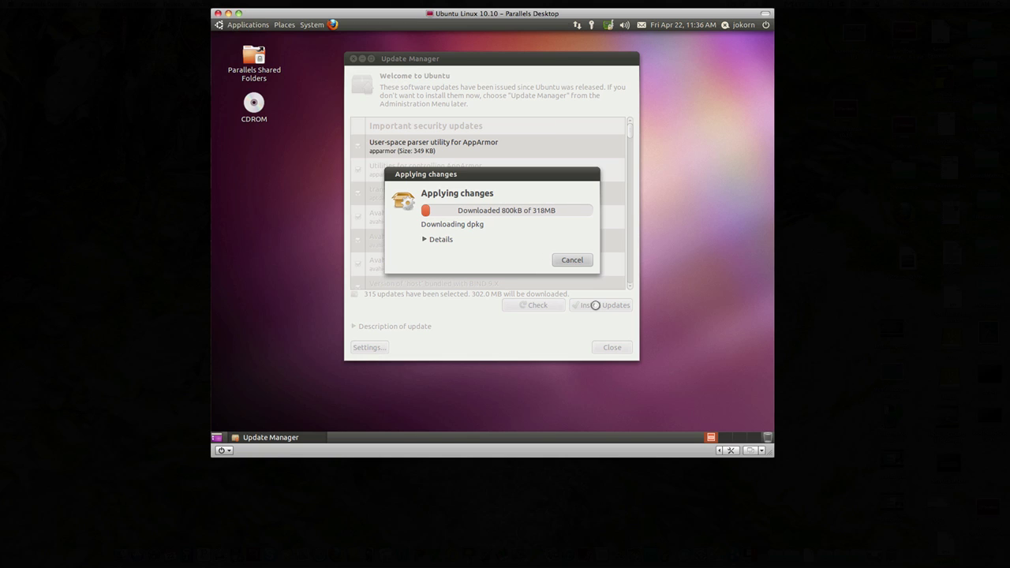
# Follow the per-package download details in the Applying changes dialog, then collapse them while installation finishes.
pyautogui.click(424, 239)
pyautogui.moveTo(438, 172); pyautogui.dragTo(414, 48)
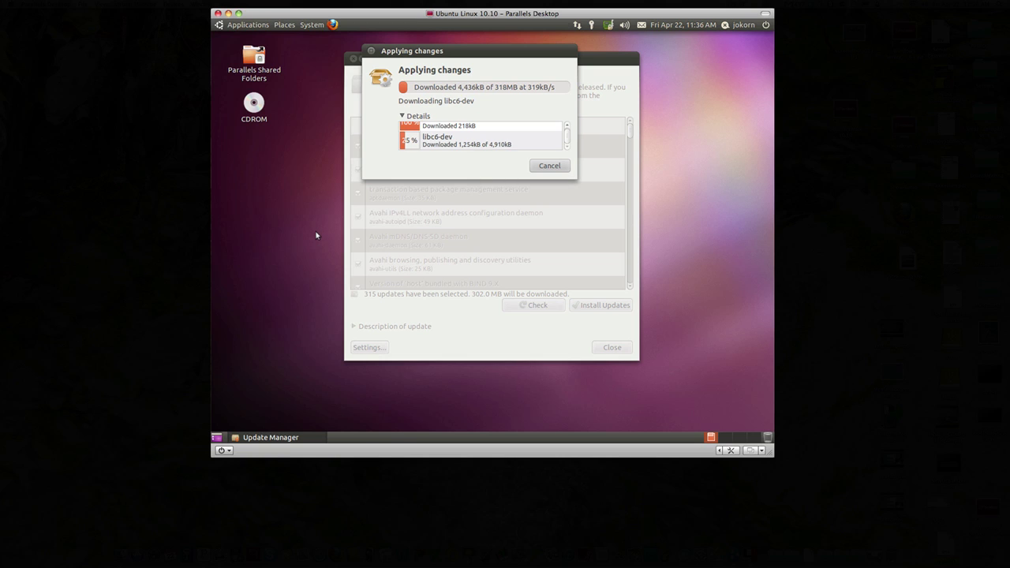
pyautogui.click(403, 116)
pyautogui.moveTo(444, 55); pyautogui.dragTo(474, 162)
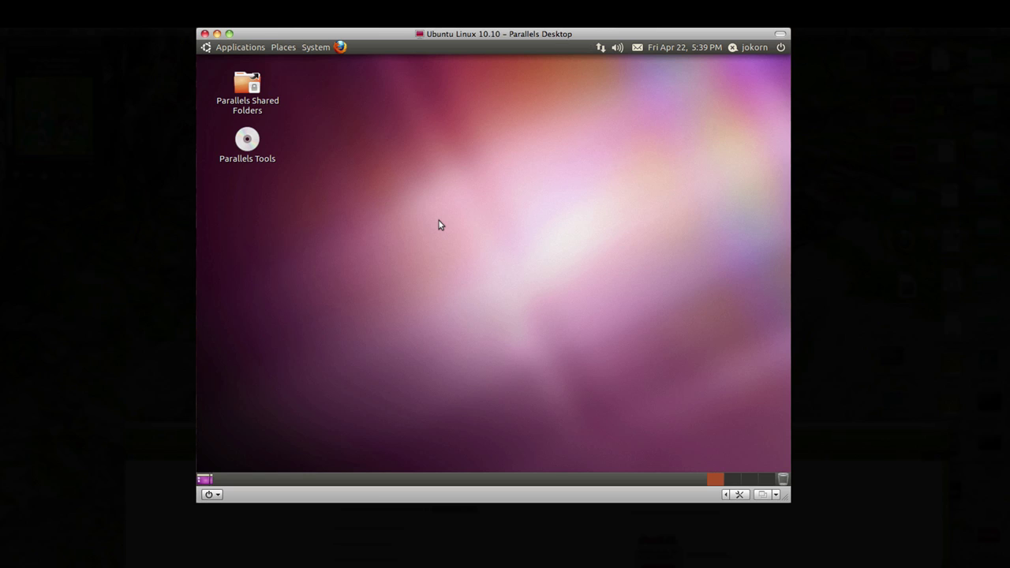
# Launch Terminal from Applications > Accessories on the Ubuntu desktop.
pyautogui.click(248, 51)
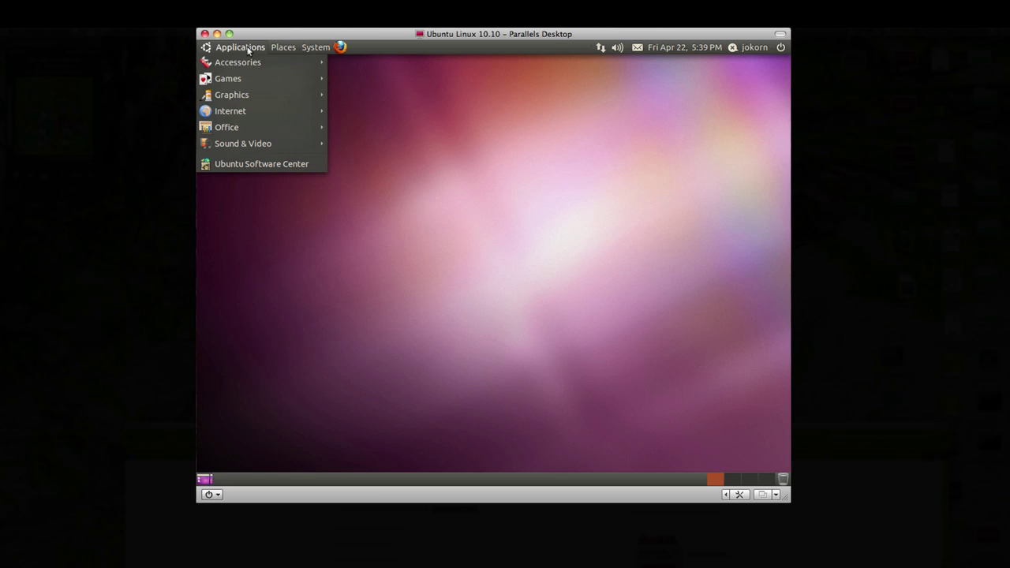
pyautogui.moveTo(248, 61)
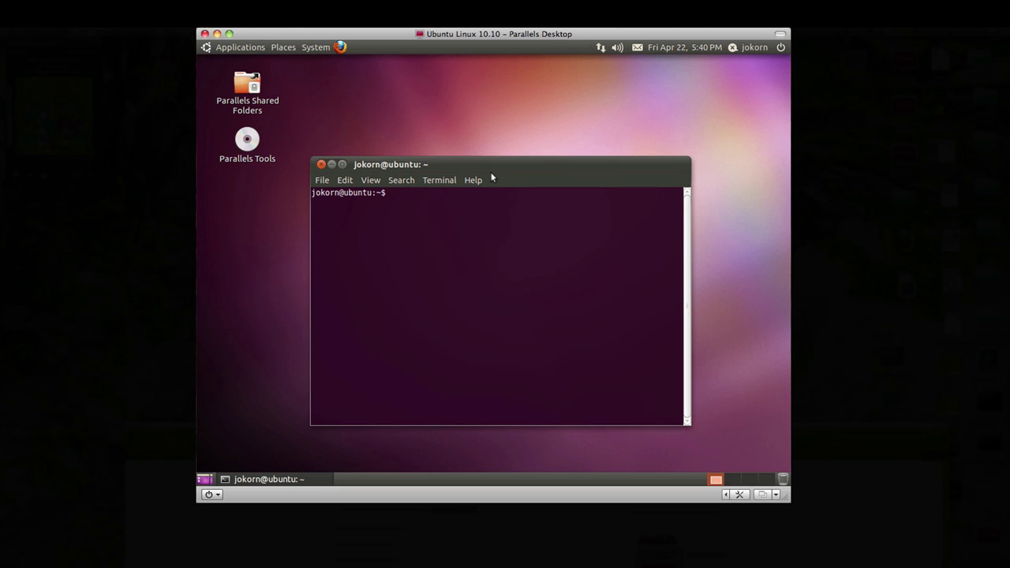
# Set a new root password with sudo passwd root, then exit the terminal.
pyautogui.write('sudo')
pyautogui.write('passwd root')
pyautogui.press('Return')
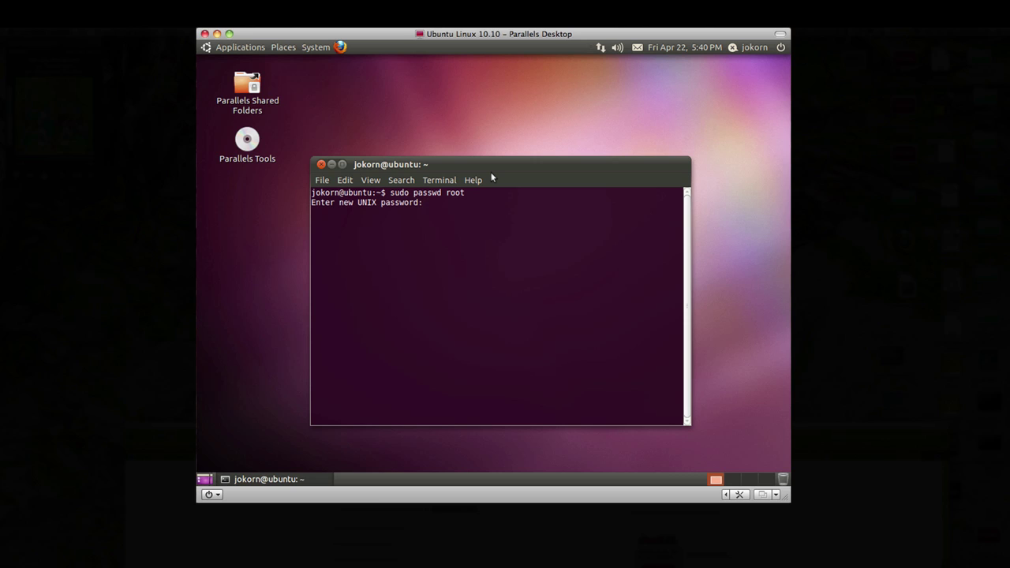
pyautogui.press('Return')
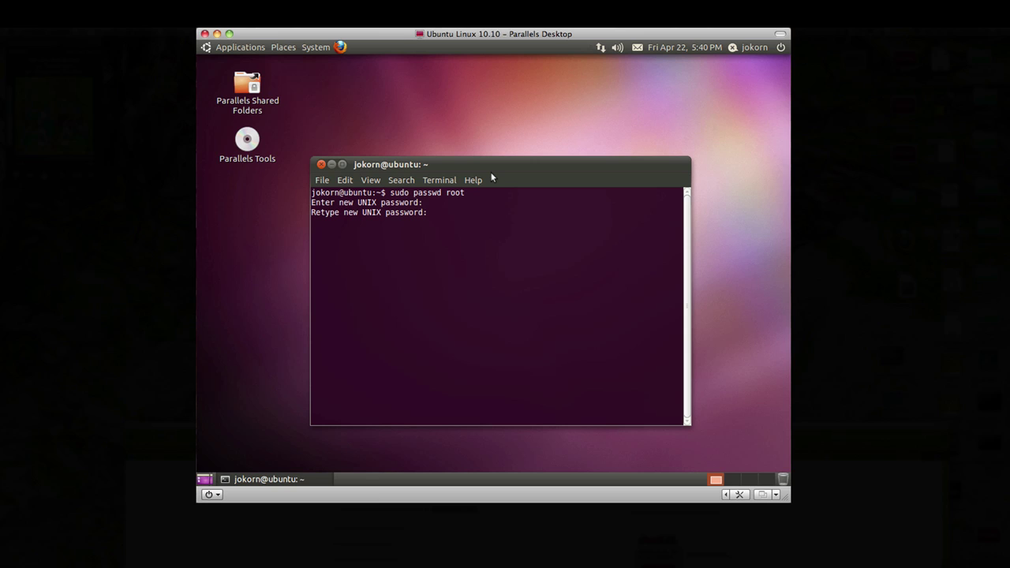
pyautogui.press('Return')
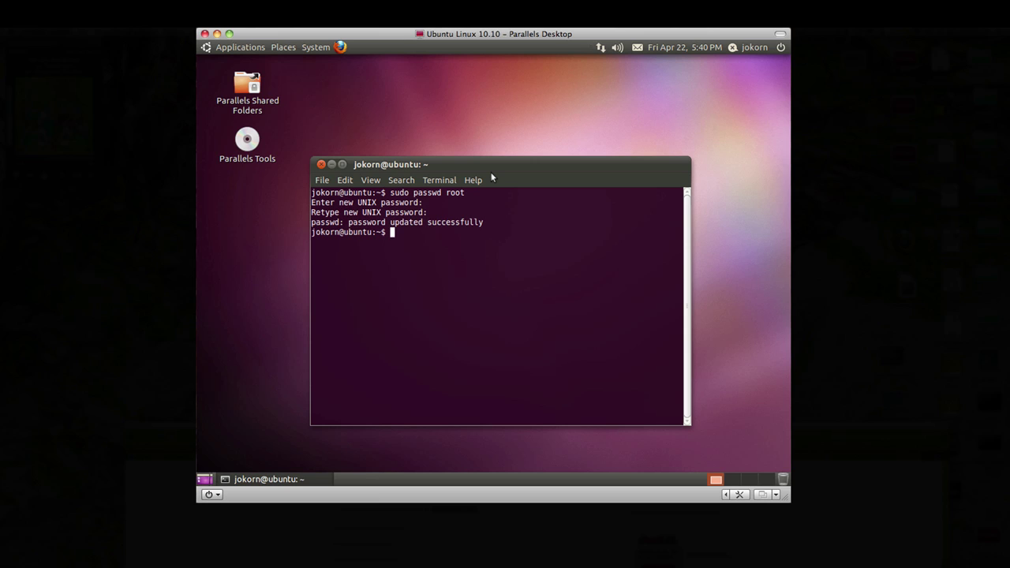
pyautogui.write('exit')
pyautogui.press('Return')
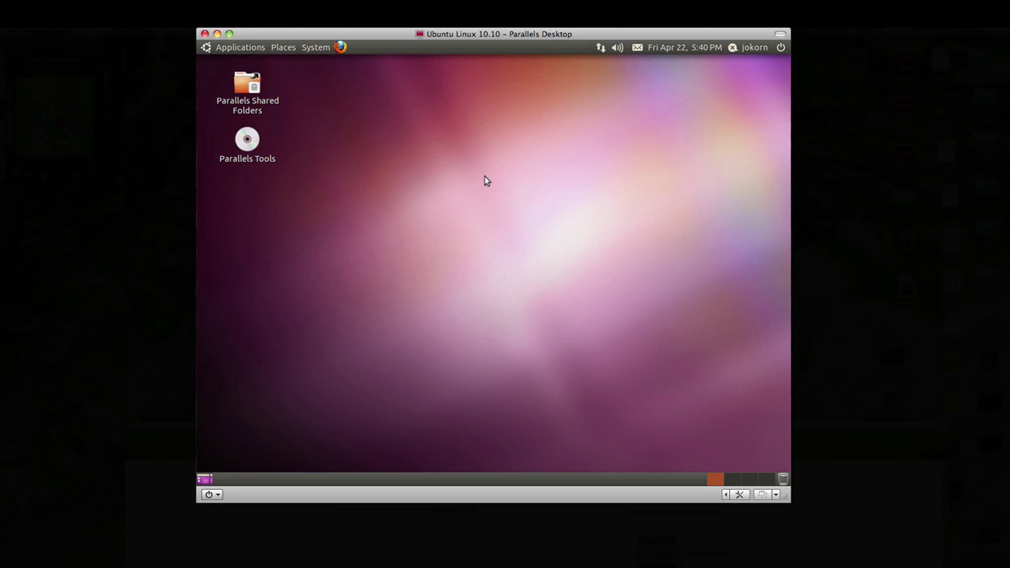
# Log out of the current Ubuntu user session from the power menu.
pyautogui.click(781, 47)
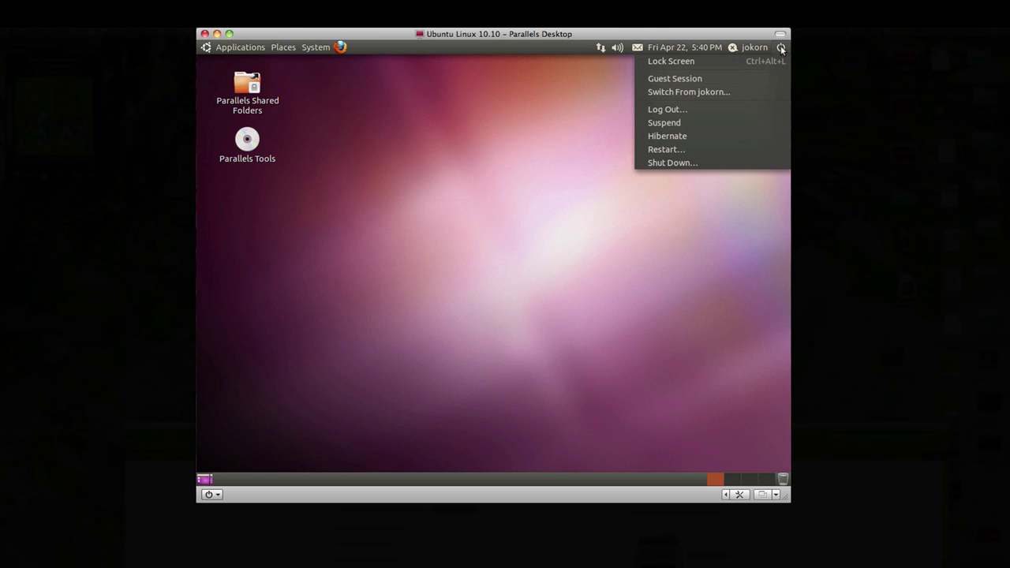
pyautogui.click(651, 110)
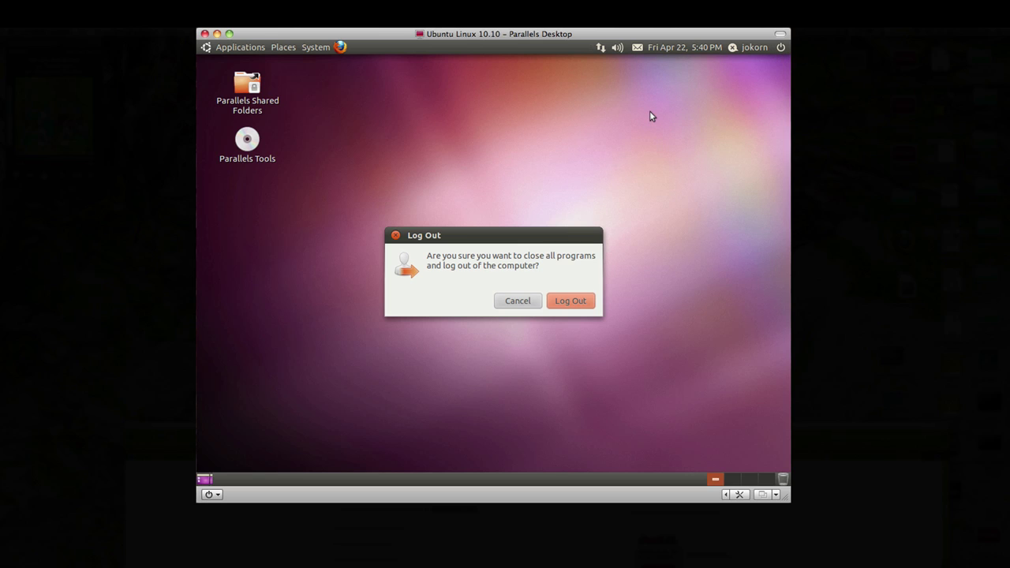
pyautogui.click(564, 303)
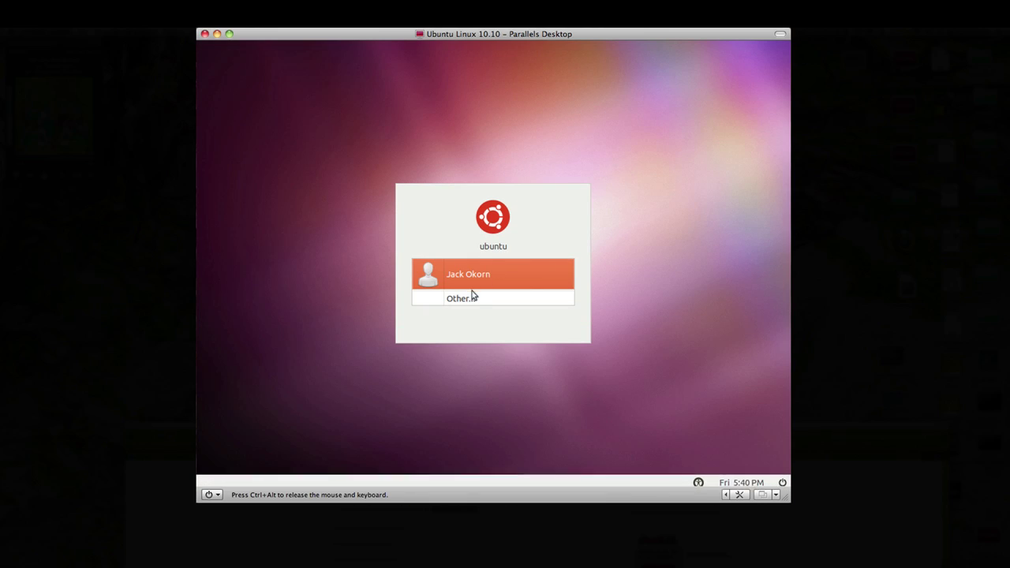
# At the login screen choose Other… and enter the username root.
pyautogui.click(473, 295)
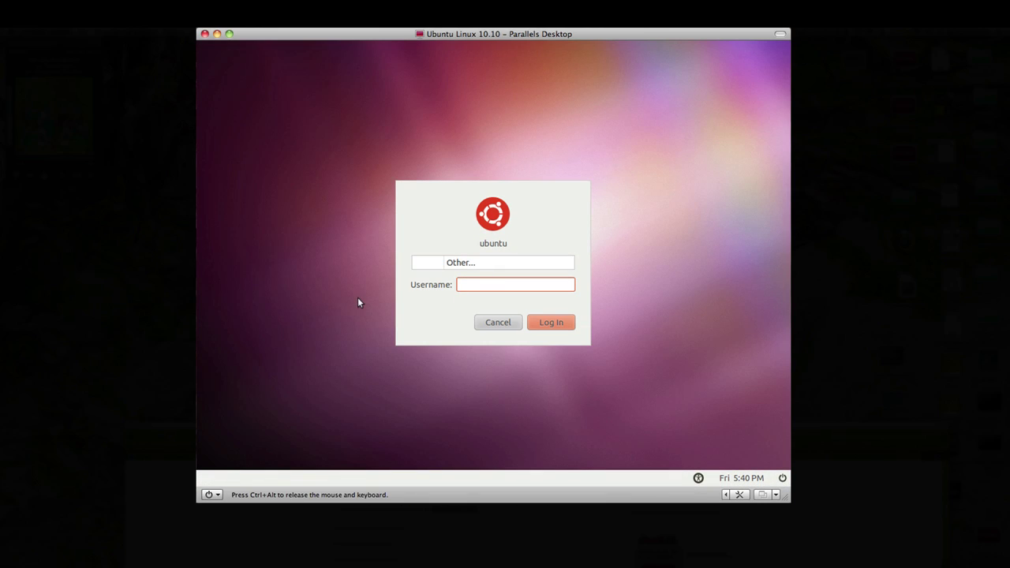
pyautogui.write('root')
pyautogui.press('Return')
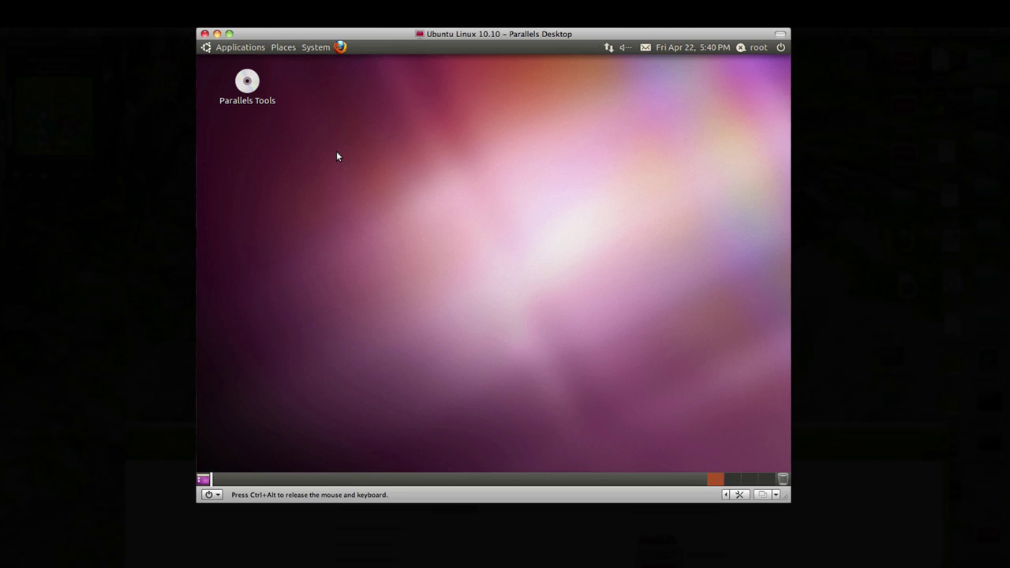
# Open the Parallels Tools disc from the desktop and reposition its folder window.
pyautogui.click(247, 82)
pyautogui.click(248, 154)
pyautogui.click(247, 87)
pyautogui.doubleClick(247, 88)
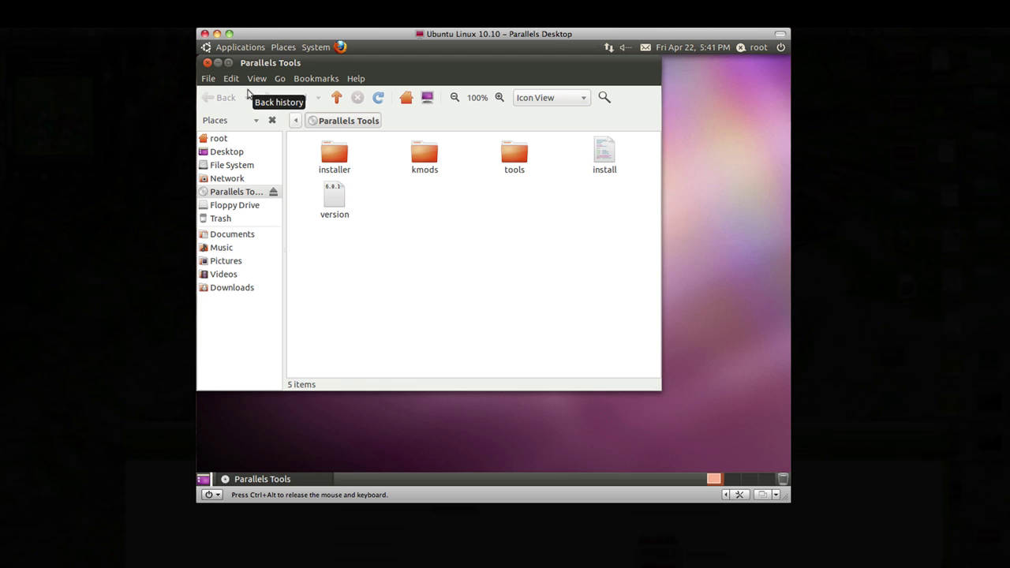
pyautogui.moveTo(310, 60); pyautogui.dragTo(384, 91)
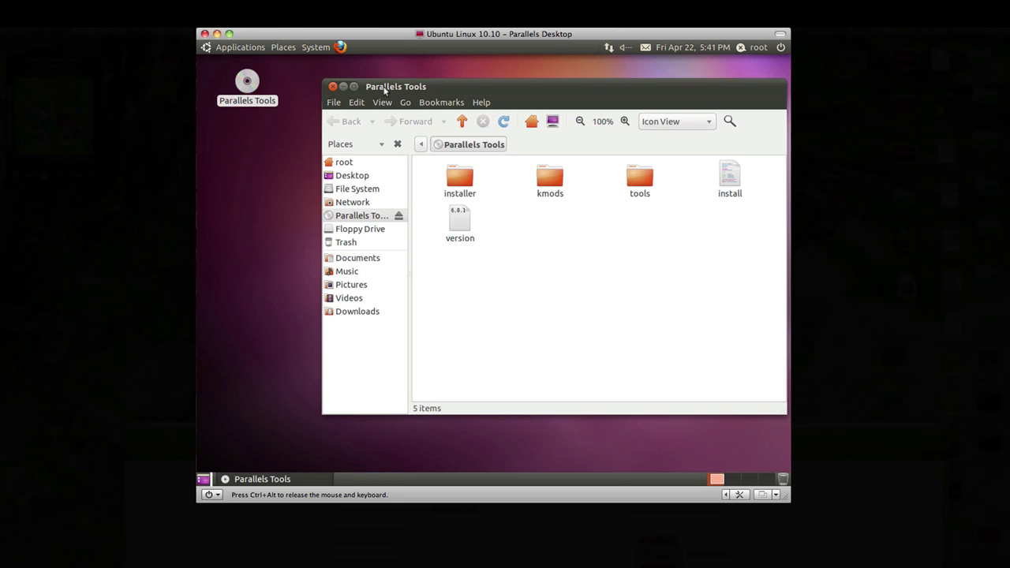
# Open a Terminal and drag the install file in to enter '/media/Parallels Tools/install'.
pyautogui.click(240, 48)
pyautogui.moveTo(243, 63)
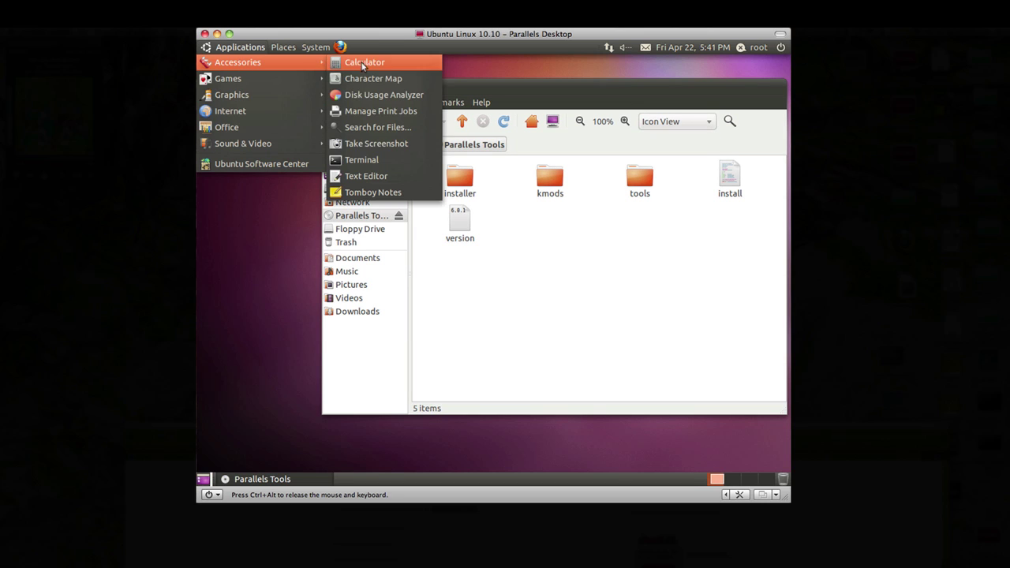
pyautogui.click(362, 160)
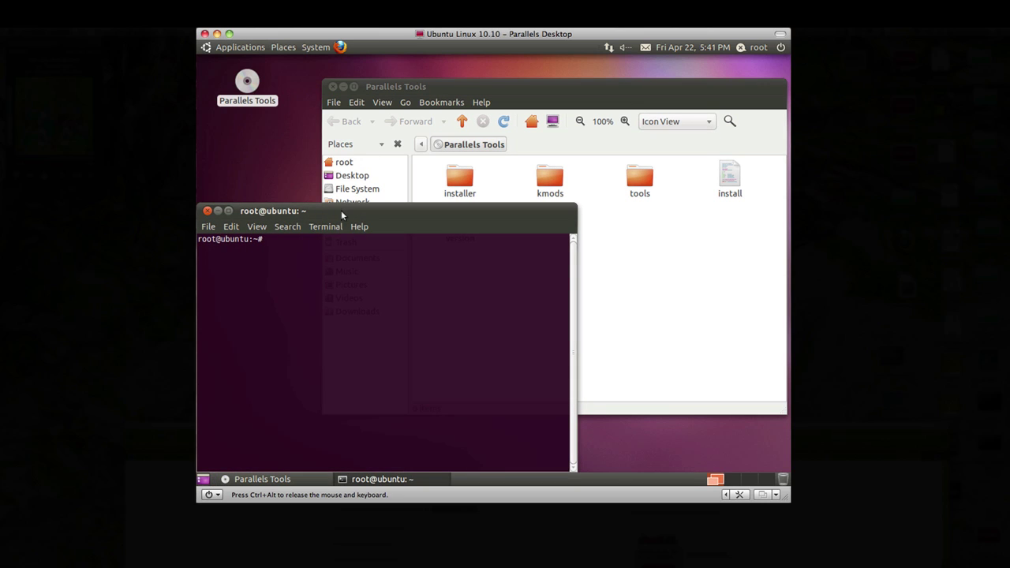
pyautogui.moveTo(355, 212); pyautogui.dragTo(411, 214)
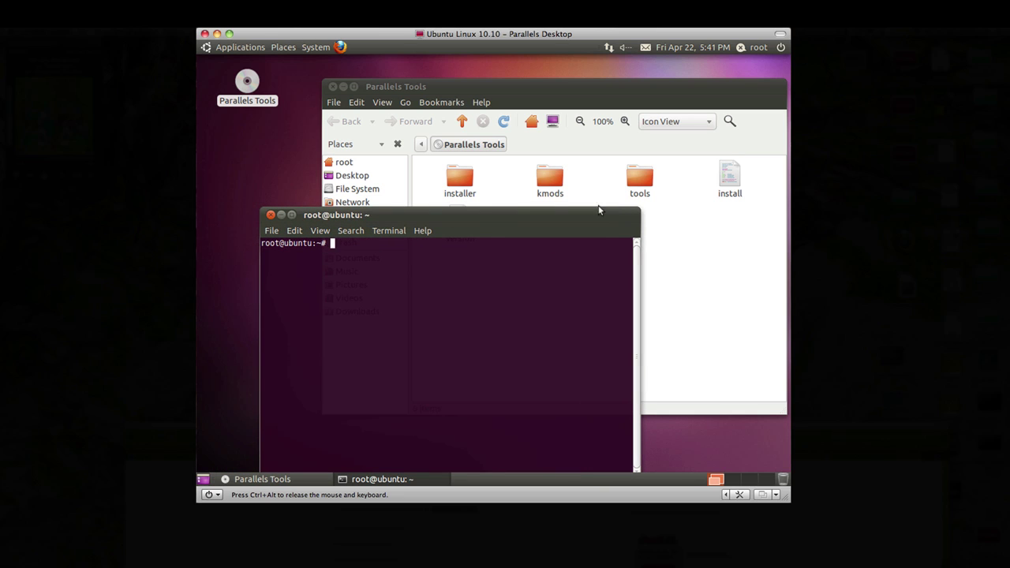
pyautogui.moveTo(729, 177); pyautogui.dragTo(307, 270)
pyautogui.click(310, 215)
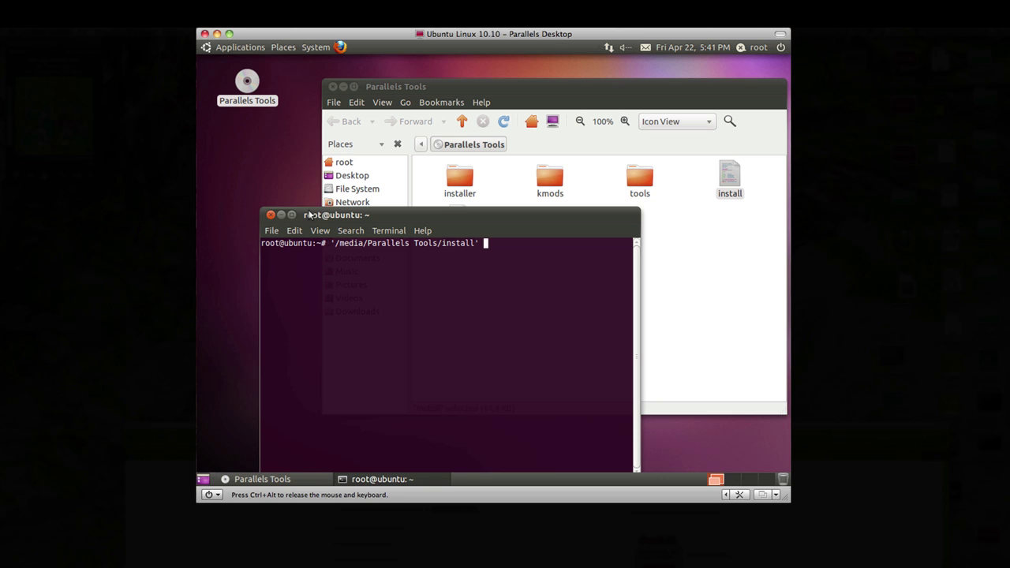
# Run the Parallels Tools installer, pass Welcome, keep Upgrade and proceed past the warning.
pyautogui.press('Return')
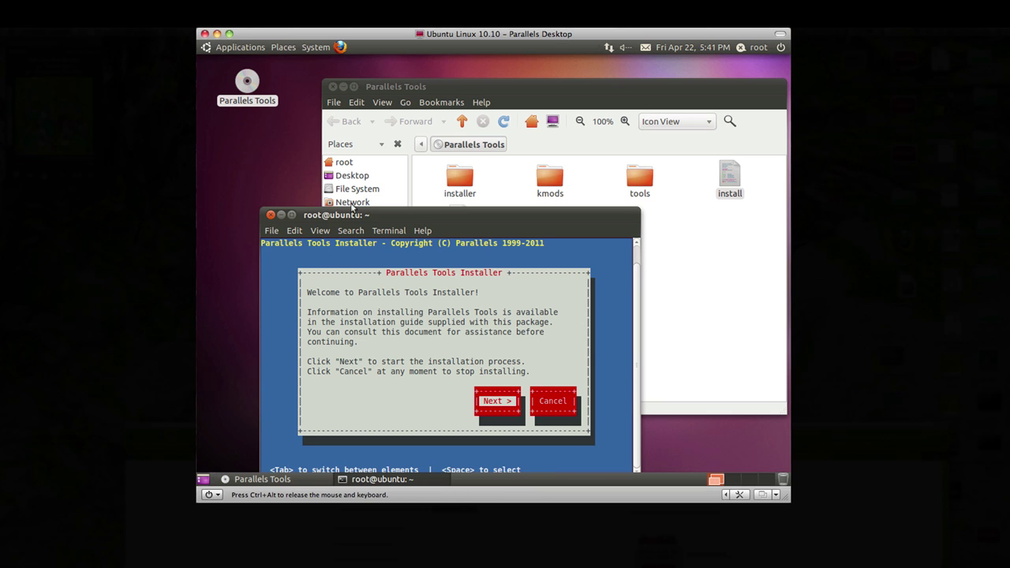
pyautogui.moveTo(407, 212); pyautogui.dragTo(414, 89)
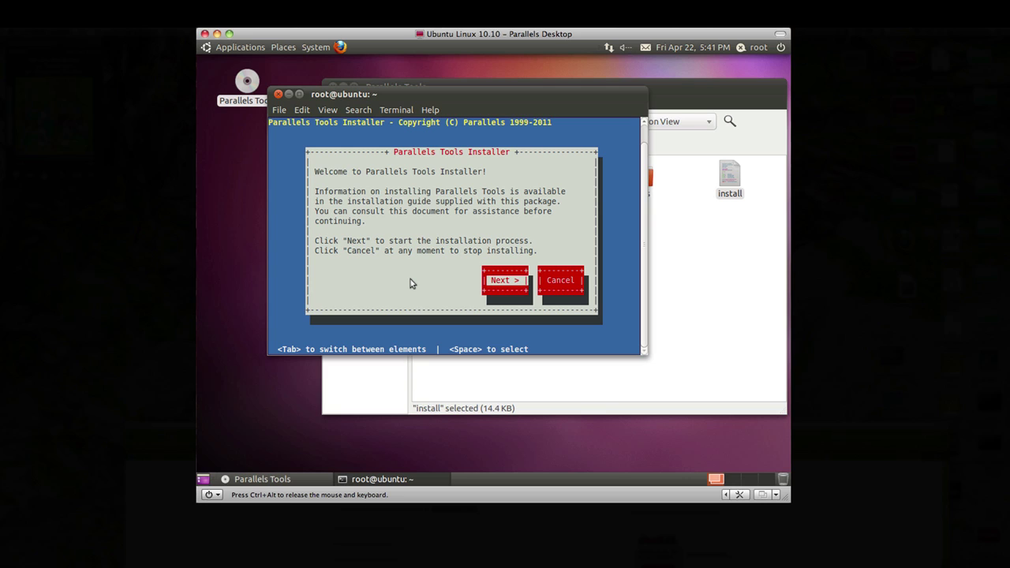
pyautogui.press('Return')
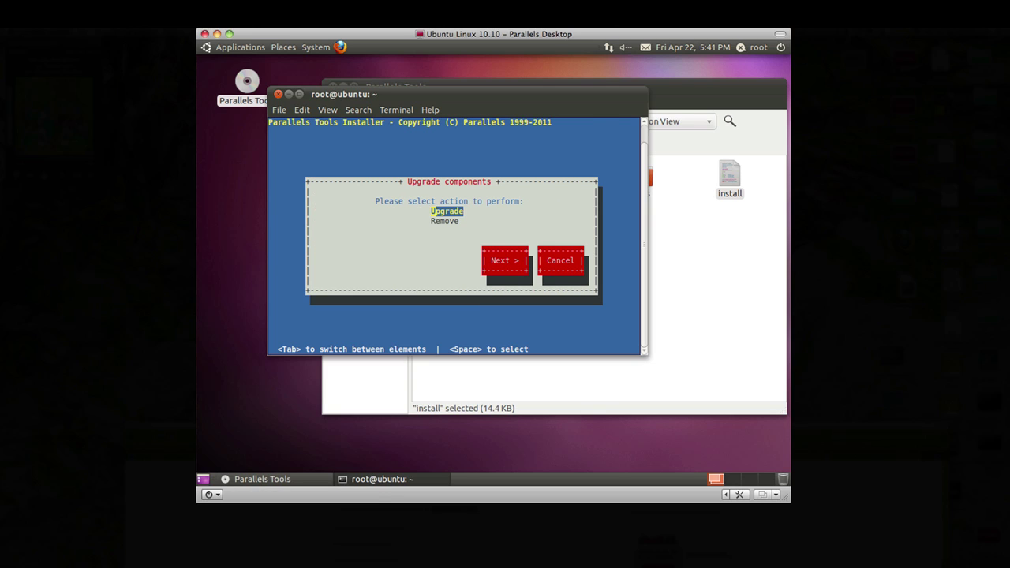
pyautogui.click(439, 254)
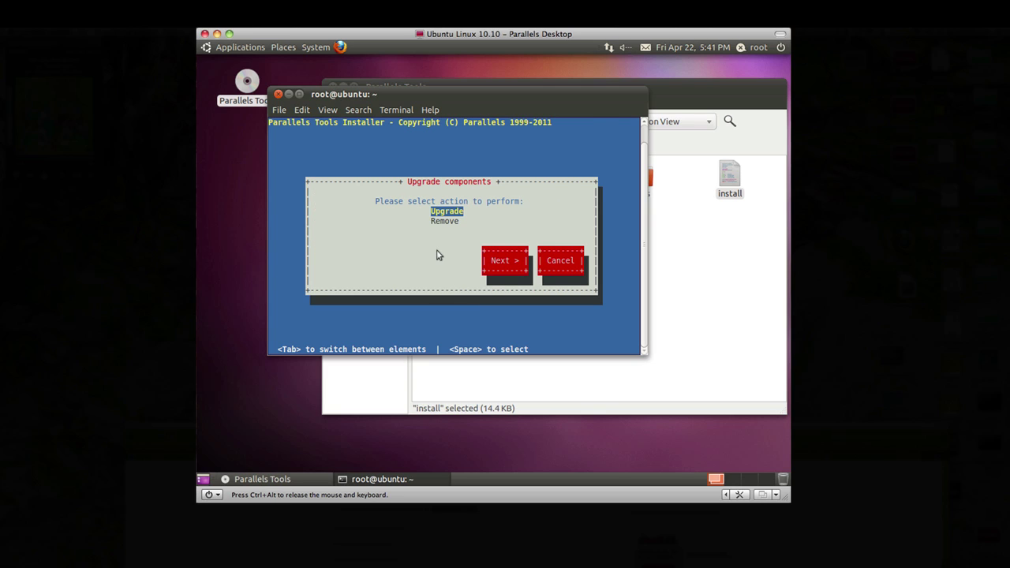
pyautogui.click(501, 265)
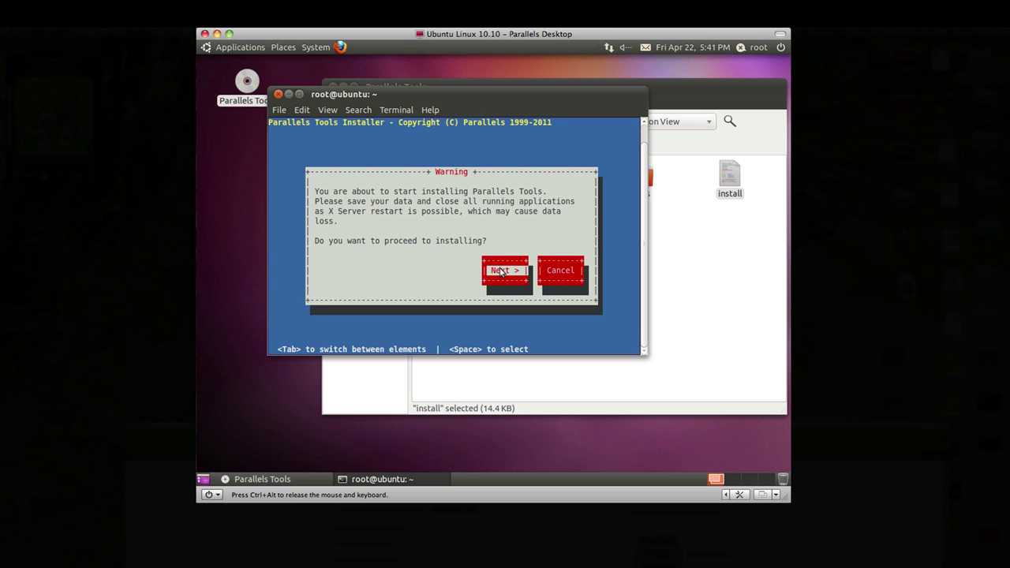
pyautogui.click(502, 271)
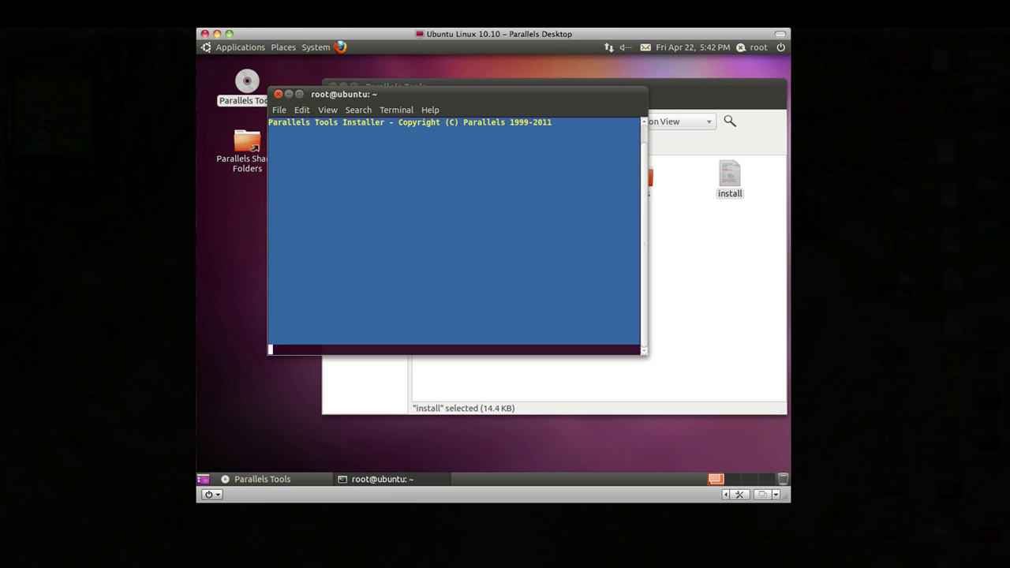
# Reboot the guest, then sign back into the regular user account with its password.
pyautogui.press('space')
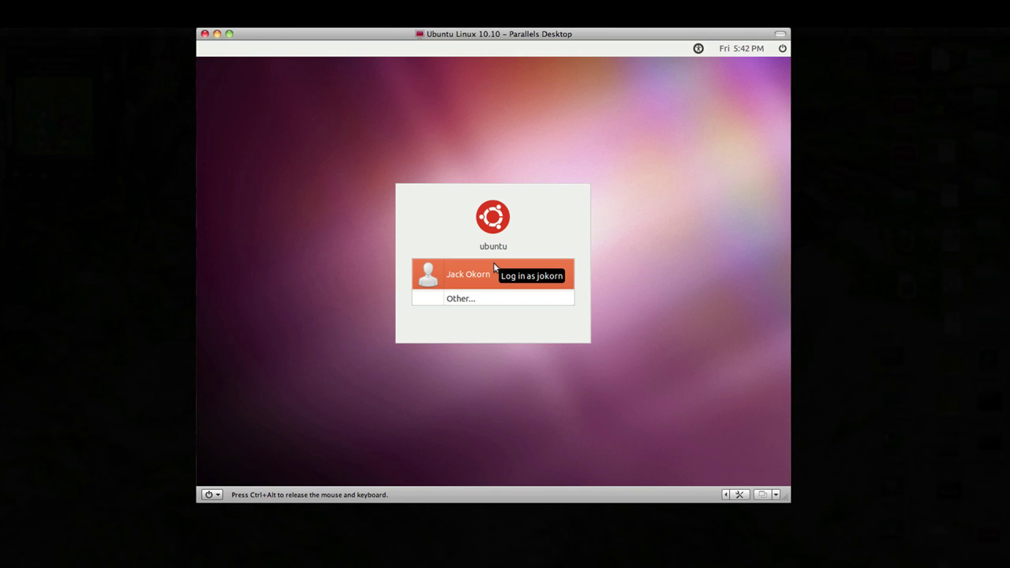
pyautogui.click(491, 264)
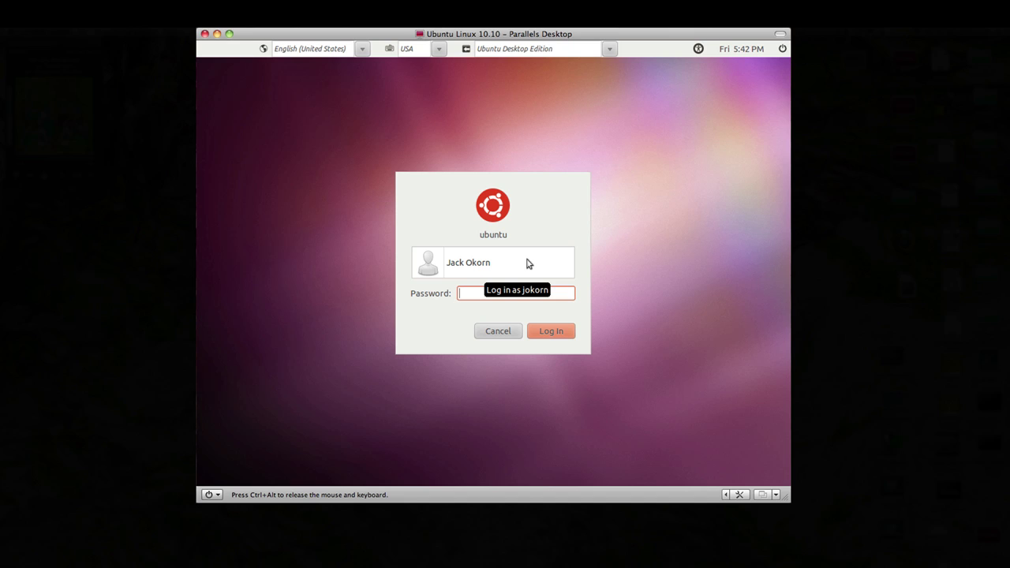
pyautogui.write('*******')
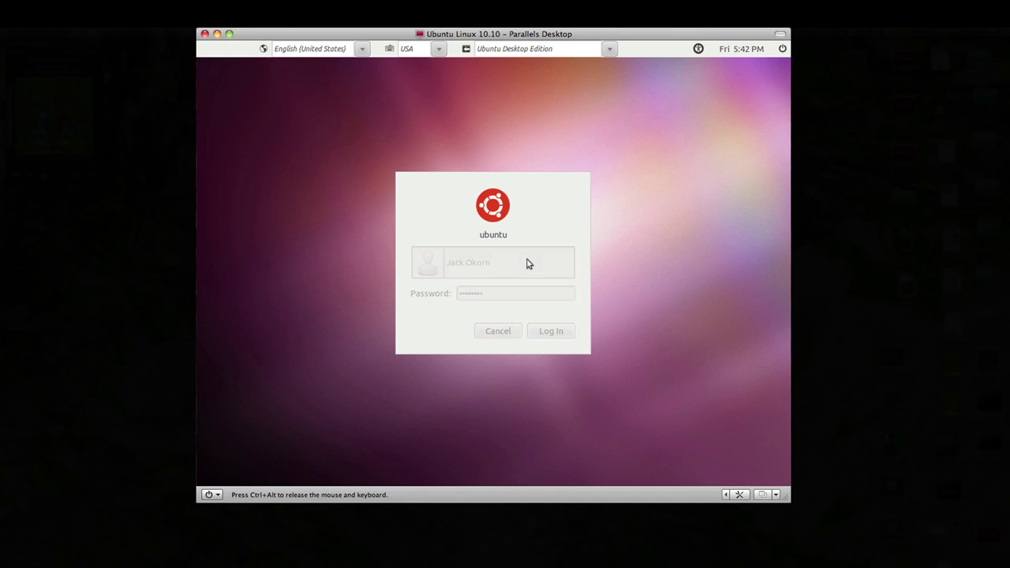
pyautogui.press('Return')
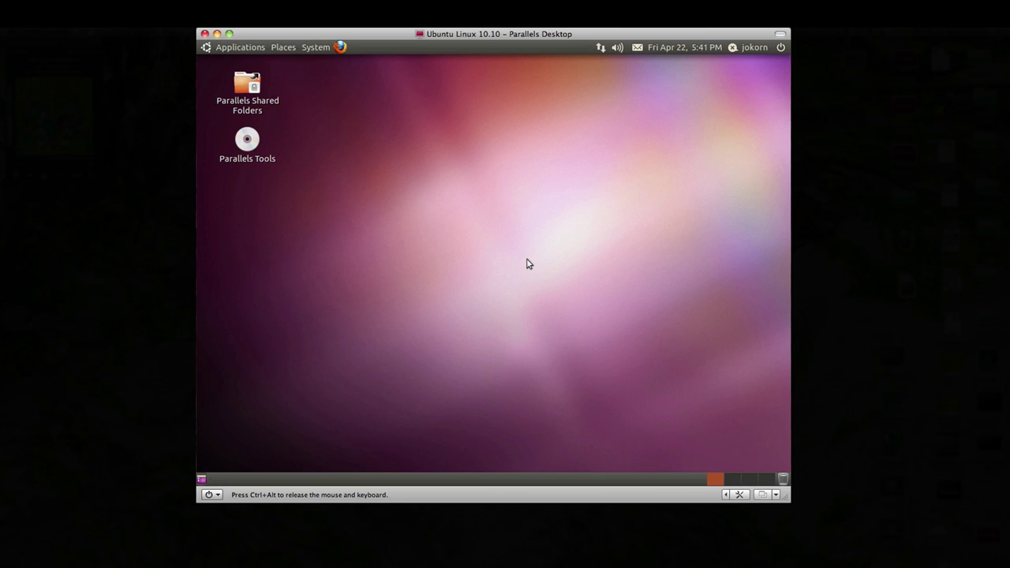
# Eject the Parallels Tools disc icon on the Ubuntu desktop, leaving only Parallels Shared Folders.
pyautogui.rightClick(247, 143)
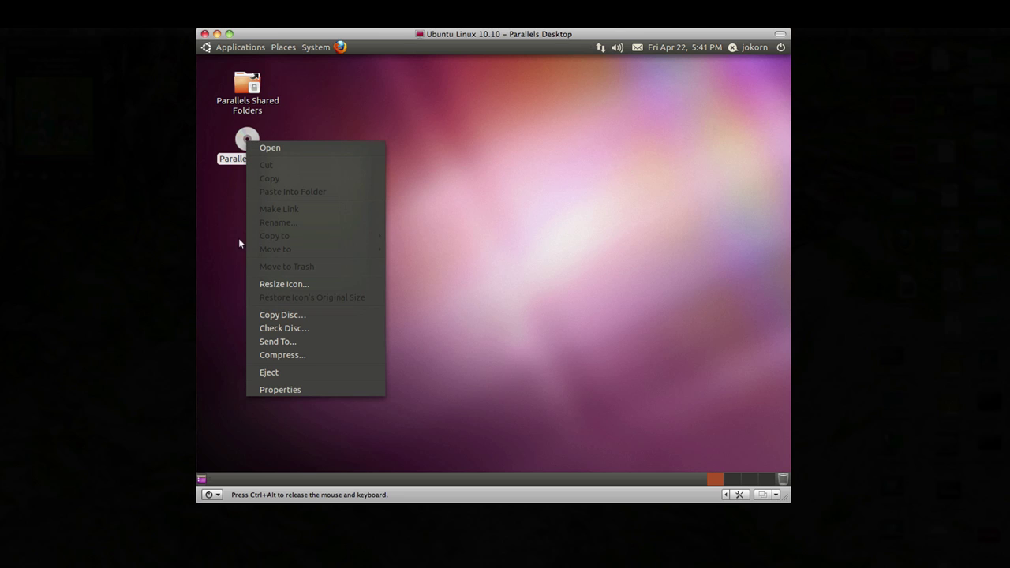
pyautogui.click(270, 372)
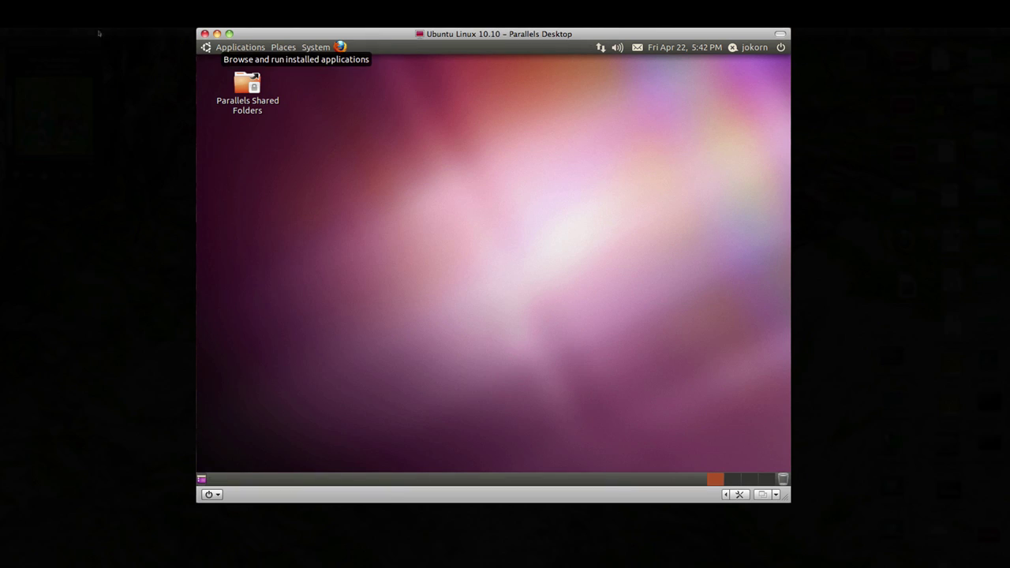
# Choose View > Full Screen to show the Ubuntu virtual machine full screen.
pyautogui.click(0, 0)
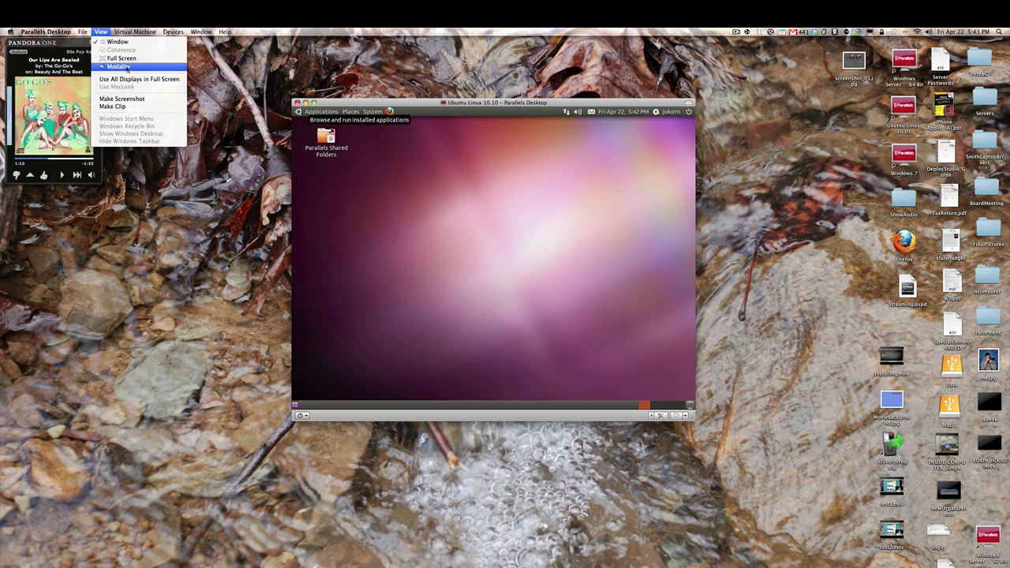
pyautogui.click(120, 59)
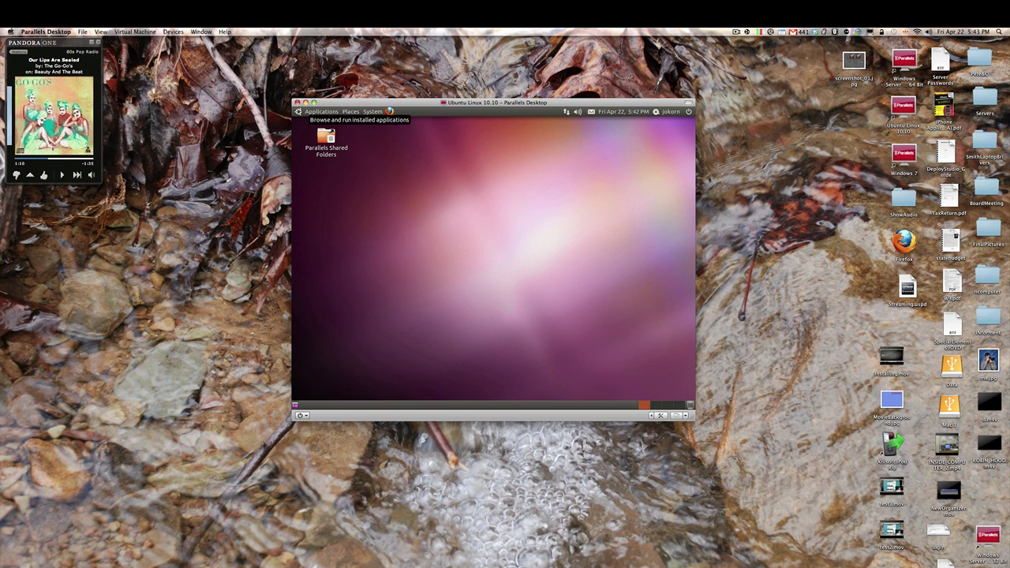